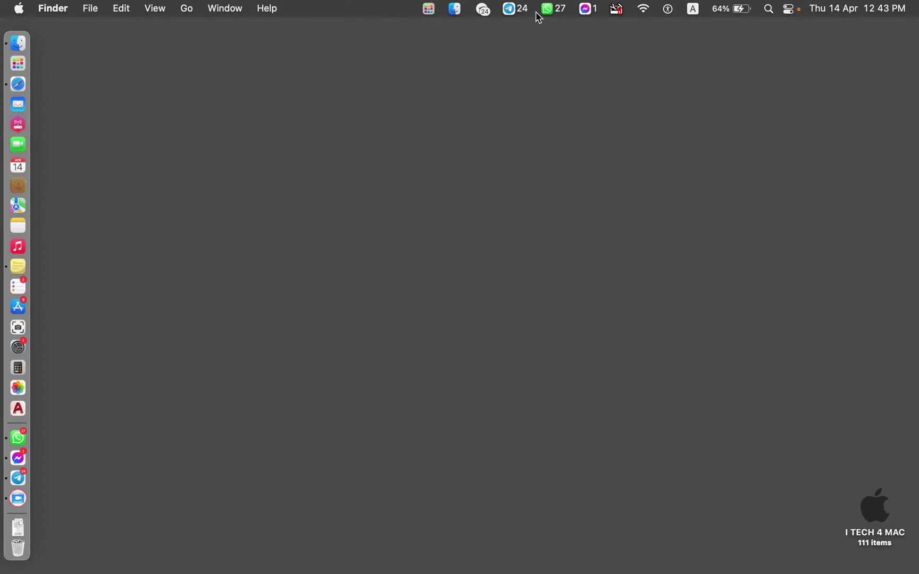
Turn Dock hiding on, then launch Safari and make its window full screen
{"action": "right_click", "coordinate": [14, 424]}
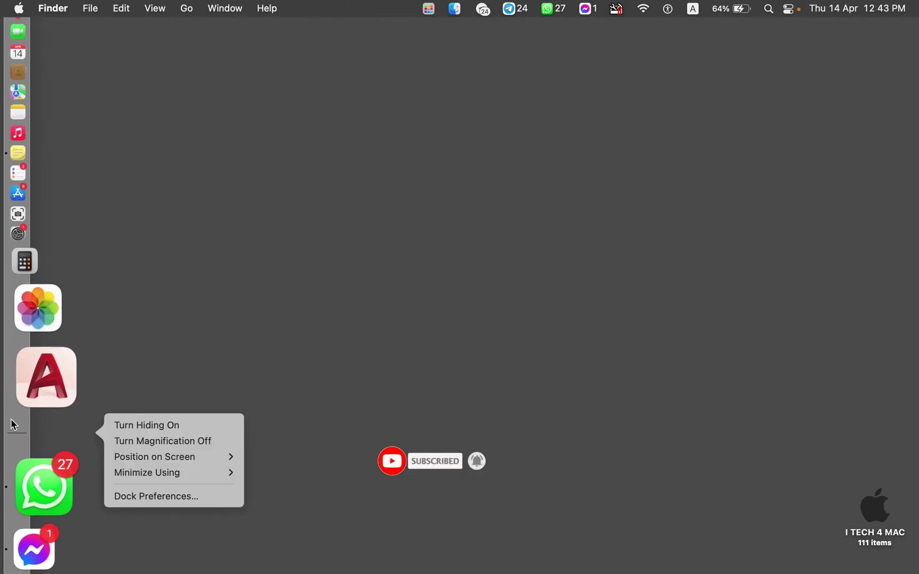
{"action": "left_click", "coordinate": [156, 428]}
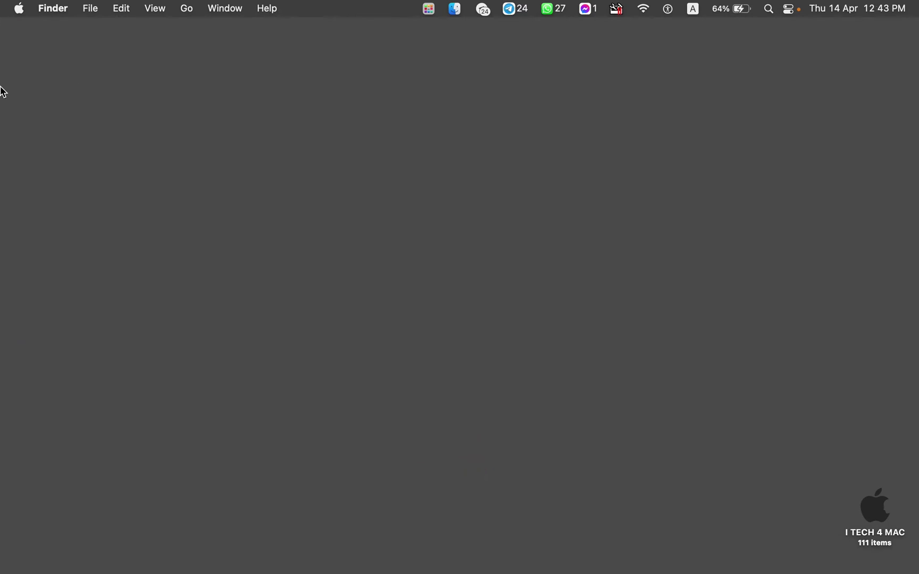
{"action": "mouse_move", "coordinate": [3, 97]}
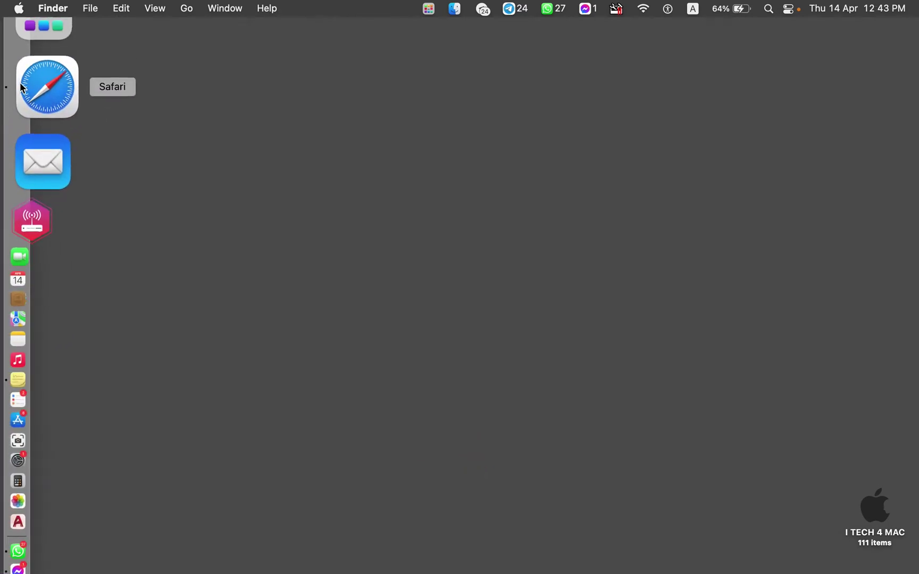
{"action": "left_click", "coordinate": [24, 85]}
{"action": "left_click", "coordinate": [81, 36]}
Leave Safari's full screen to reveal the sticky note with the Doll GitHub link
{"action": "mouse_move", "coordinate": [338, 4]}
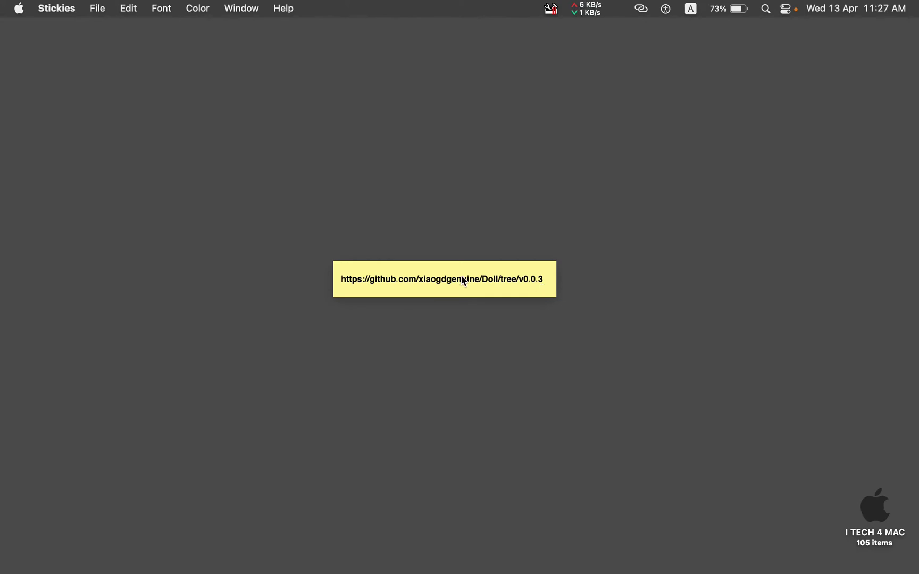
Copy the whole Doll GitHub URL from the sticky note and launch Safari
{"action": "left_click", "coordinate": [436, 279]}
{"action": "key", "text": "super+a"}
{"action": "right_click", "coordinate": [437, 279]}
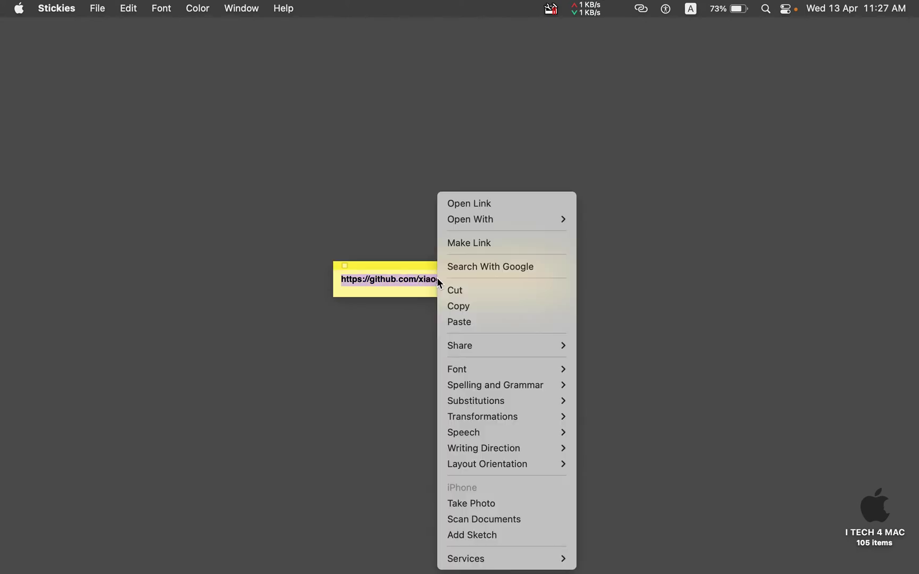
{"action": "left_click", "coordinate": [452, 304]}
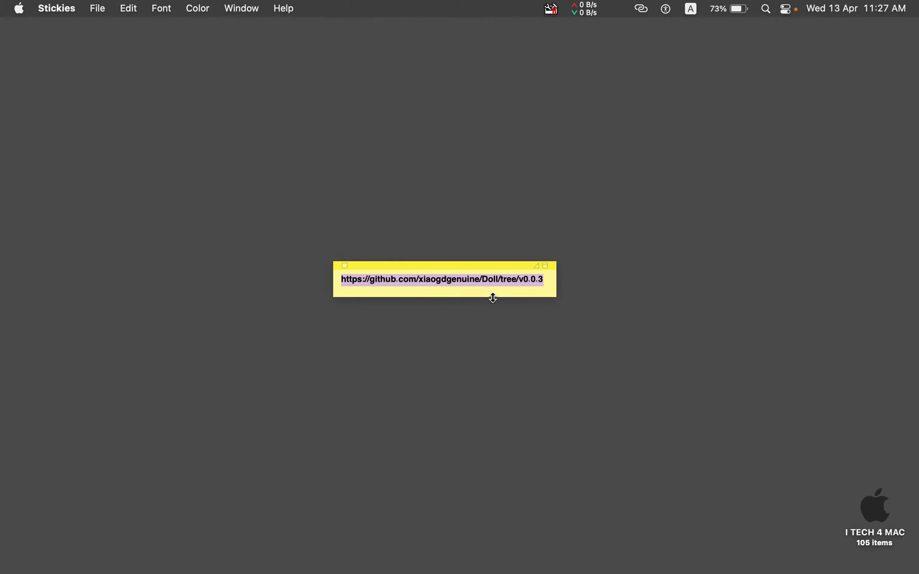
{"action": "mouse_move", "coordinate": [3, 74]}
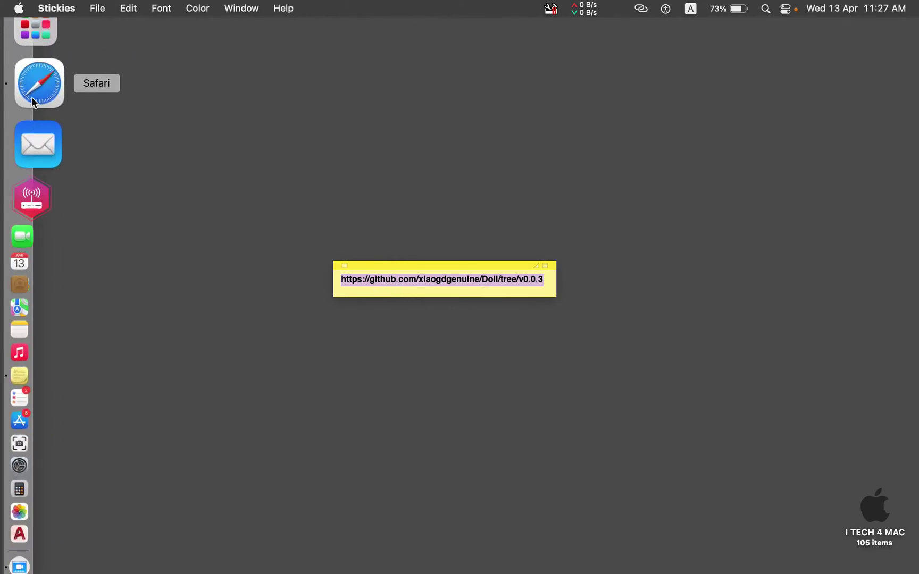
{"action": "left_click", "coordinate": [35, 104]}
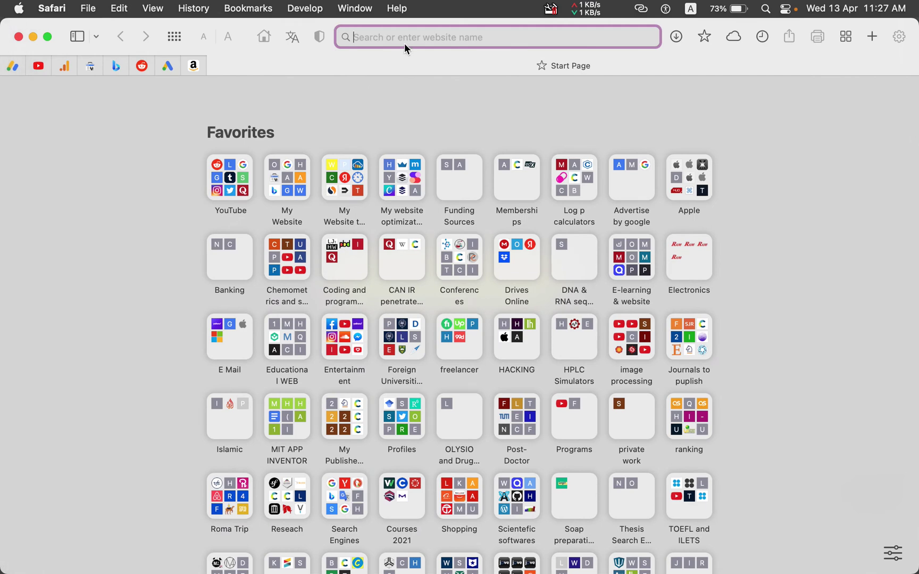
Paste the Doll GitHub URL into Safari and load the repository page
{"action": "key", "text": "super+v"}
{"action": "key", "text": "Return"}
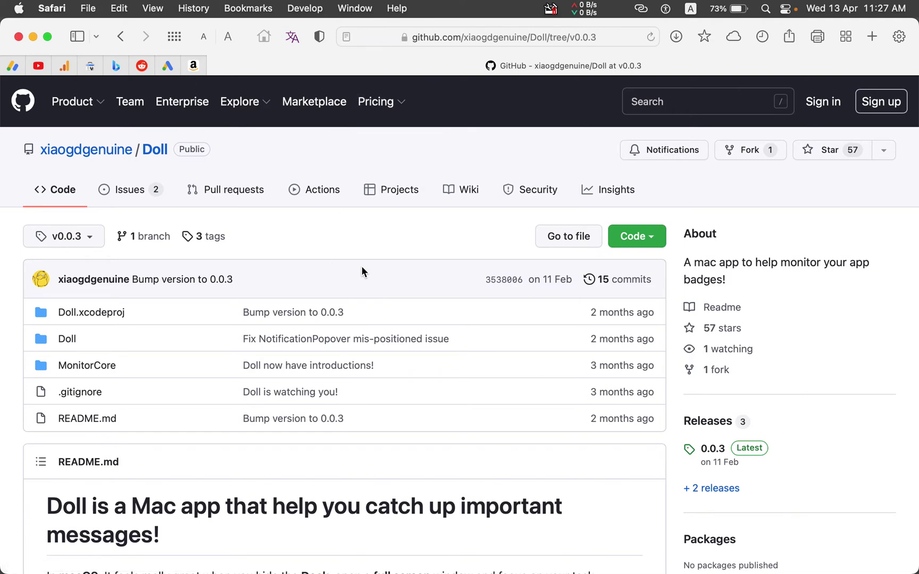
{"action": "scroll", "coordinate": [406, 267], "scroll_direction": "down", "scroll_amount": 3}
{"action": "scroll", "coordinate": [406, 267], "scroll_direction": "up", "scroll_amount": 3}
{"action": "mouse_move", "coordinate": [29, 121]}
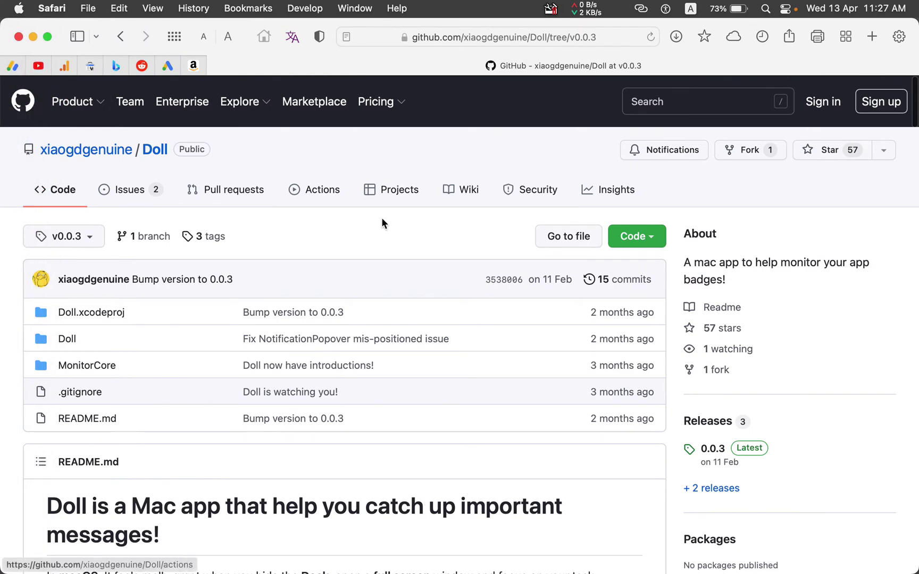
{"action": "scroll", "coordinate": [461, 257], "scroll_direction": "down", "scroll_amount": 10}
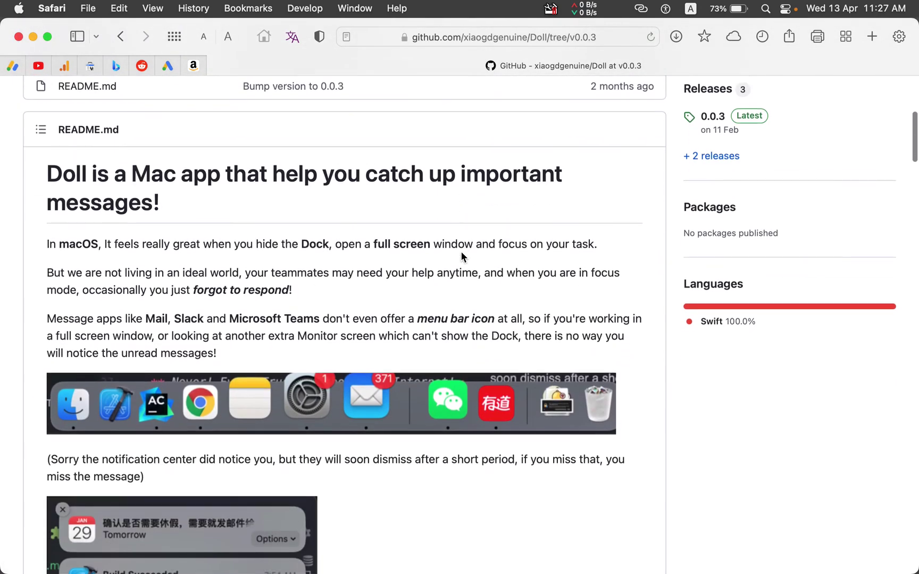
{"action": "scroll", "coordinate": [461, 256], "scroll_direction": "down", "scroll_amount": 20}
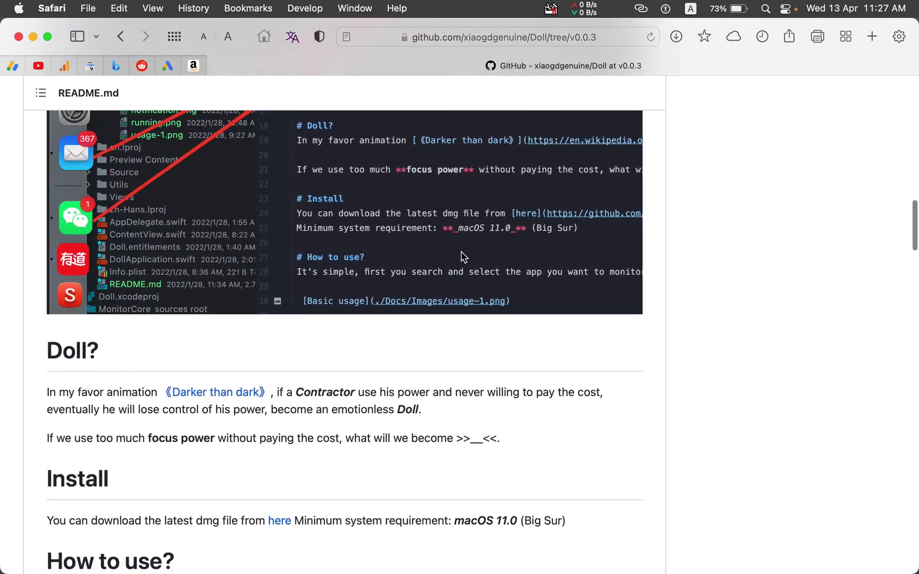
{"action": "scroll", "coordinate": [460, 257], "scroll_direction": "down", "scroll_amount": 6}
{"action": "scroll", "coordinate": [461, 257], "scroll_direction": "up", "scroll_amount": 20}
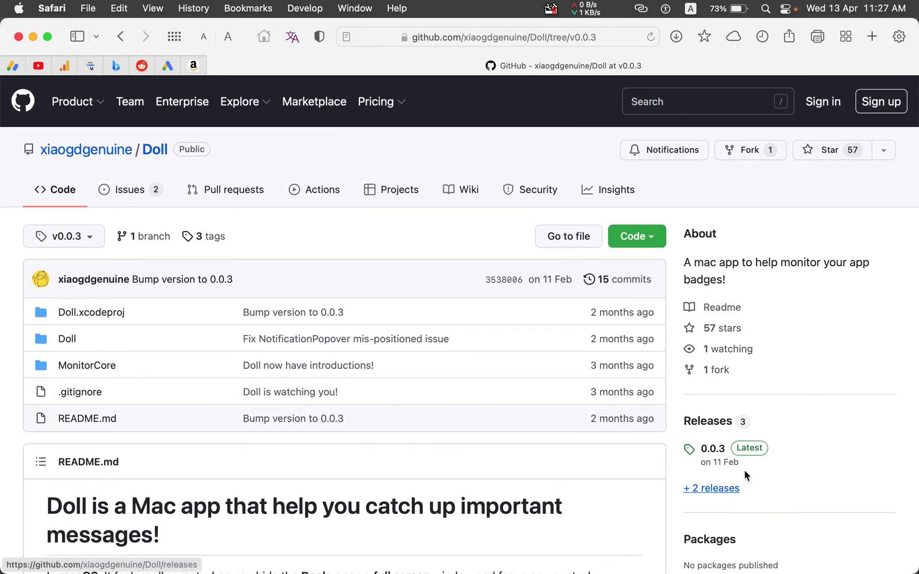
Download Doll.0.0.3.dmg from the releases page and hide Safari via the hot corner
{"action": "left_click", "coordinate": [721, 491]}
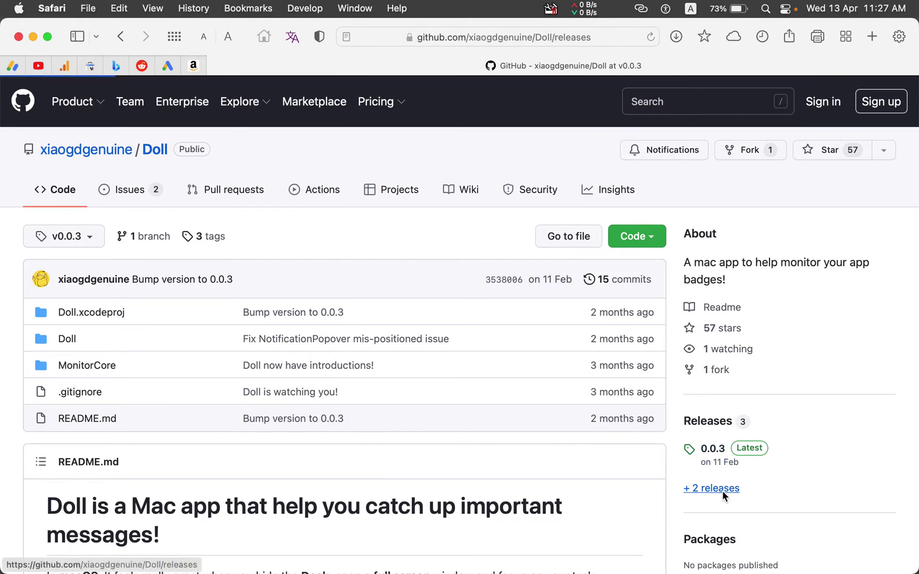
{"action": "scroll", "coordinate": [478, 463], "scroll_direction": "down", "scroll_amount": 2}
{"action": "scroll", "coordinate": [457, 462], "scroll_direction": "down", "scroll_amount": 2}
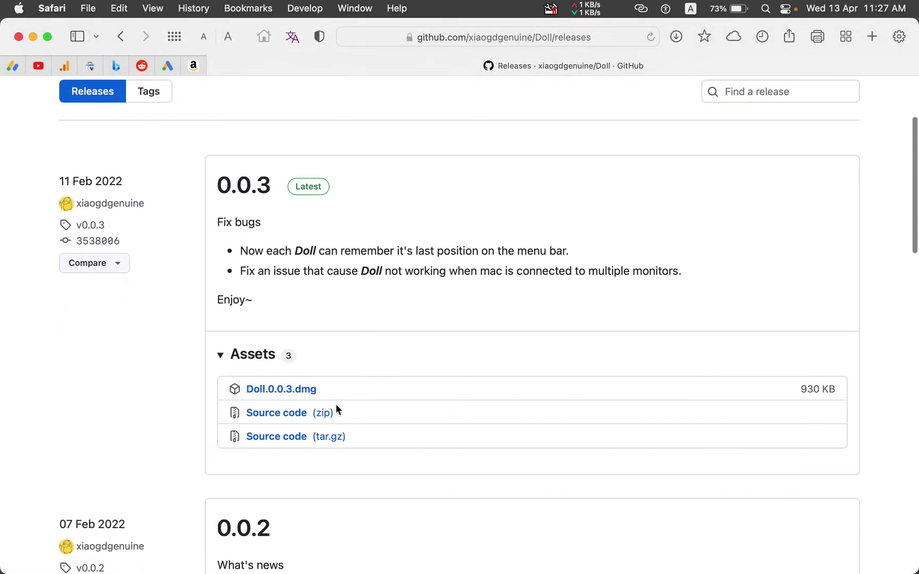
{"action": "left_click", "coordinate": [301, 390]}
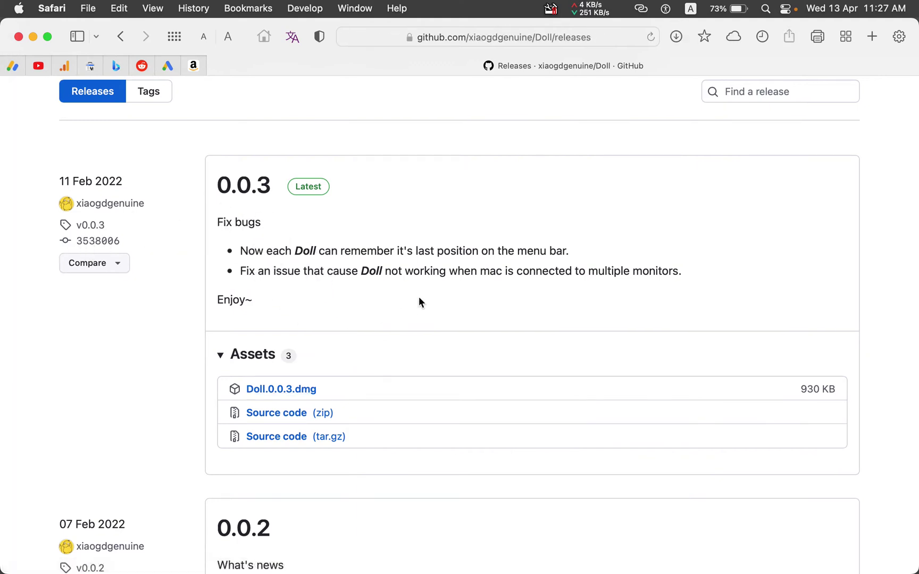
{"action": "mouse_move", "coordinate": [1, 2]}
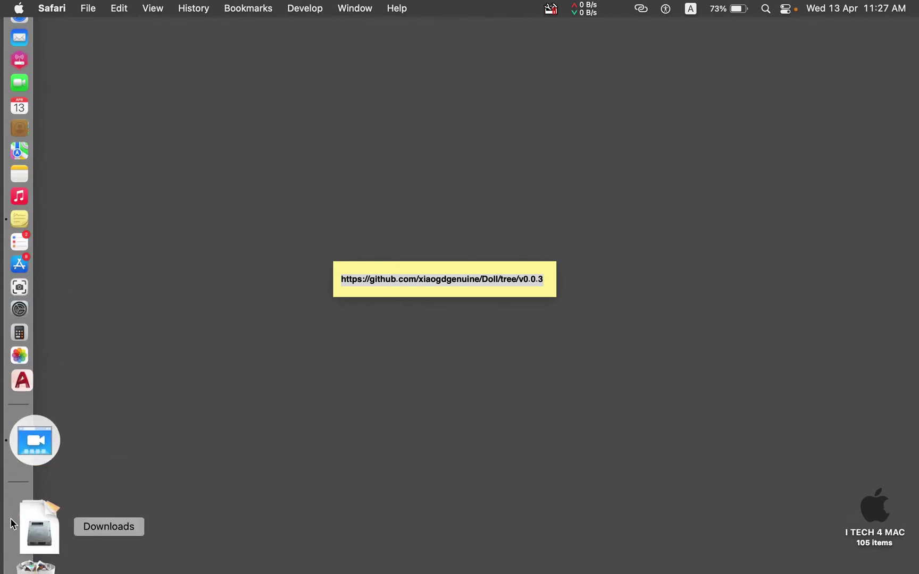
Move Doll.0.0.3.dmg from Downloads to the desktop, mount it, and copy Doll.app to Applications
{"action": "left_click", "coordinate": [12, 524]}
{"action": "left_click_drag", "start_coordinate": [127, 123], "coordinate": [590, 160]}
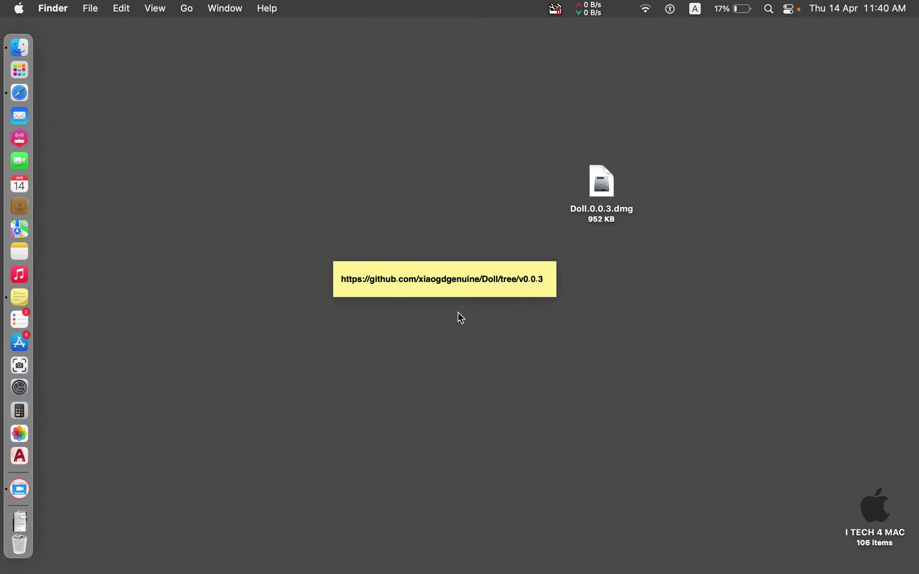
{"action": "left_click", "coordinate": [599, 196]}
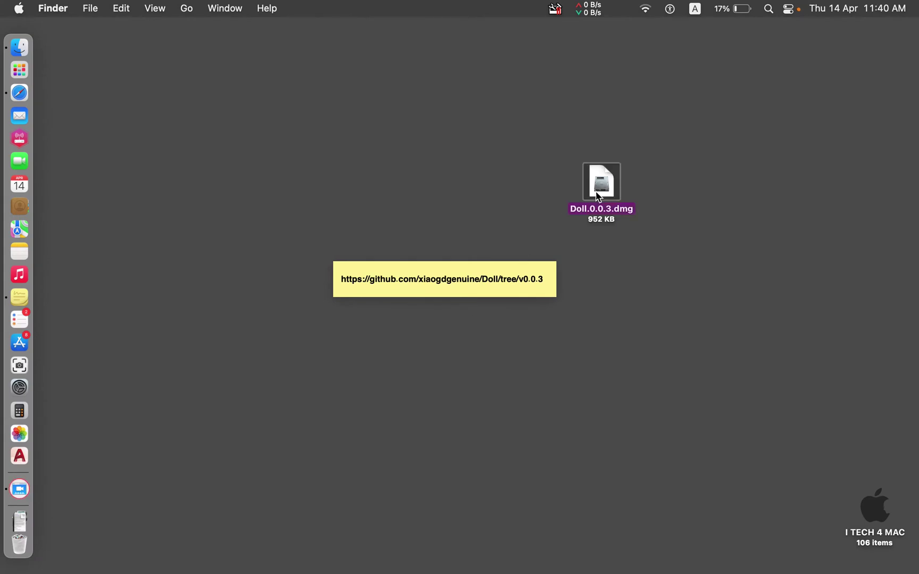
{"action": "double_click", "coordinate": [599, 197]}
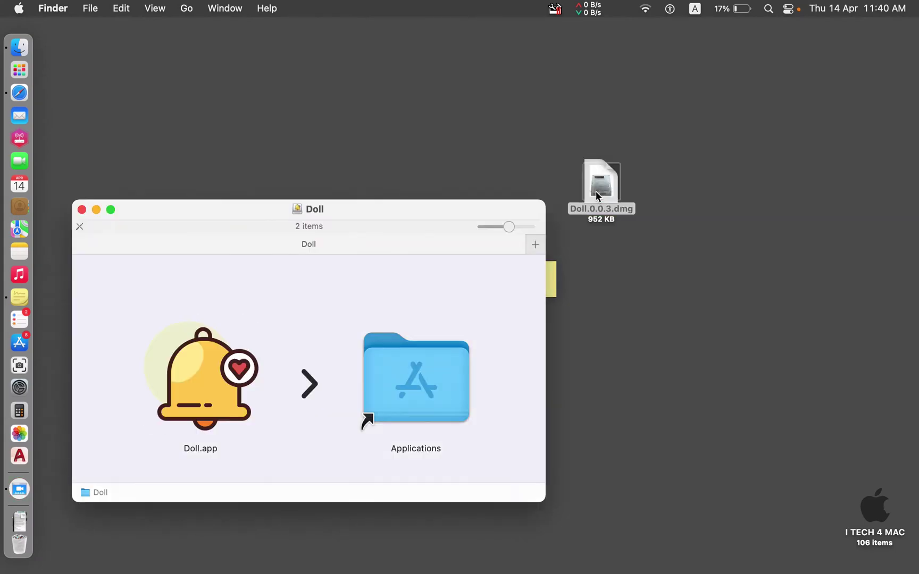
{"action": "left_click", "coordinate": [192, 396]}
{"action": "left_click_drag", "start_coordinate": [184, 383], "coordinate": [403, 378]}
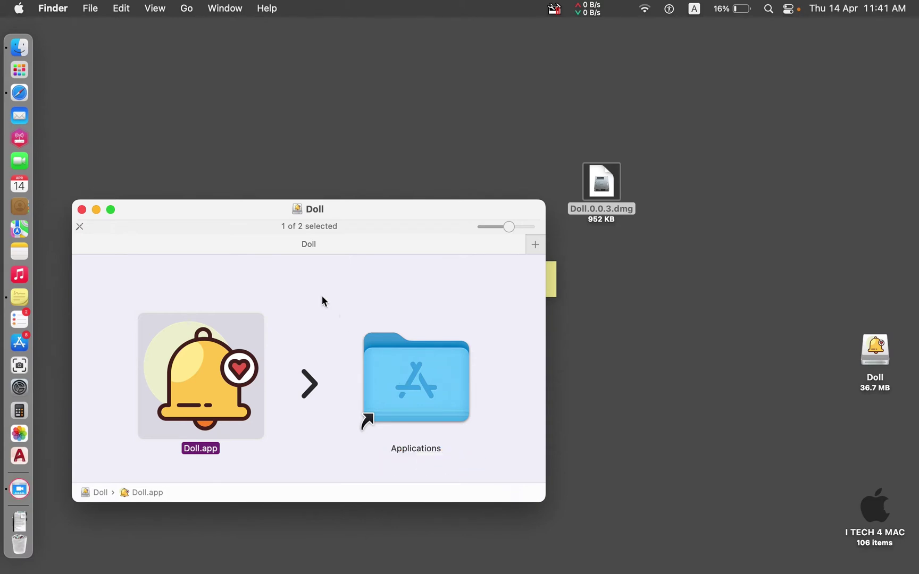
{"action": "left_click", "coordinate": [96, 210]}
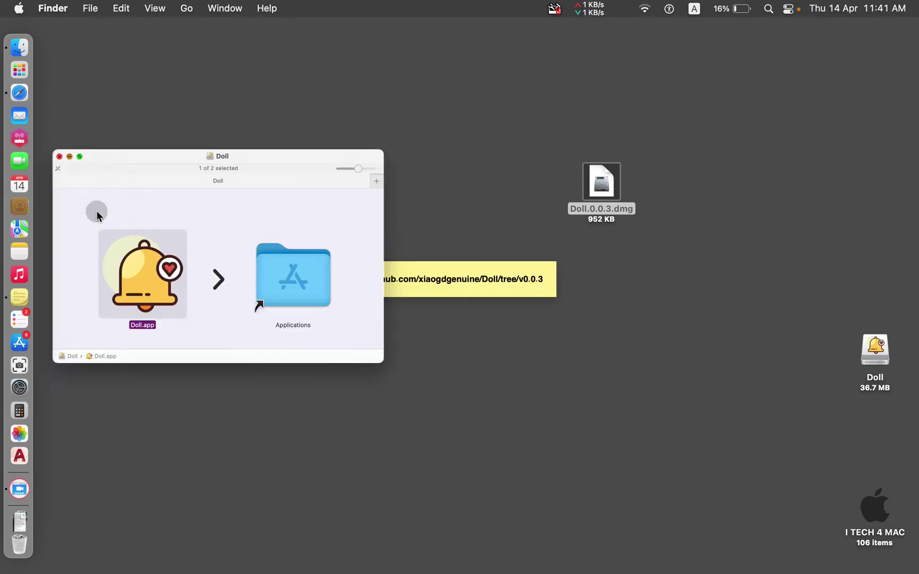
Close the installer window, launch Doll.app from Applications, and dismiss the Gatekeeper warning
{"action": "left_click", "coordinate": [39, 53]}
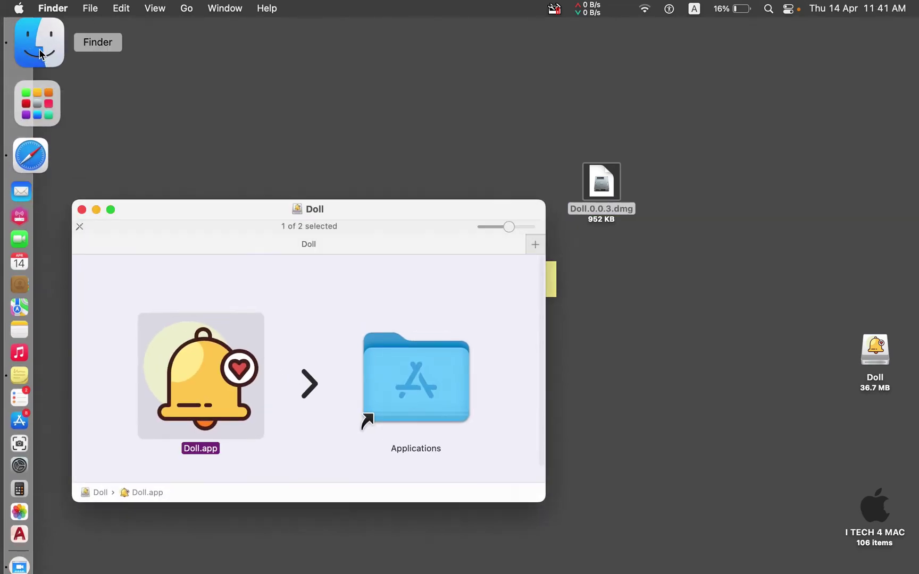
{"action": "left_click", "coordinate": [81, 210]}
{"action": "left_click", "coordinate": [38, 50]}
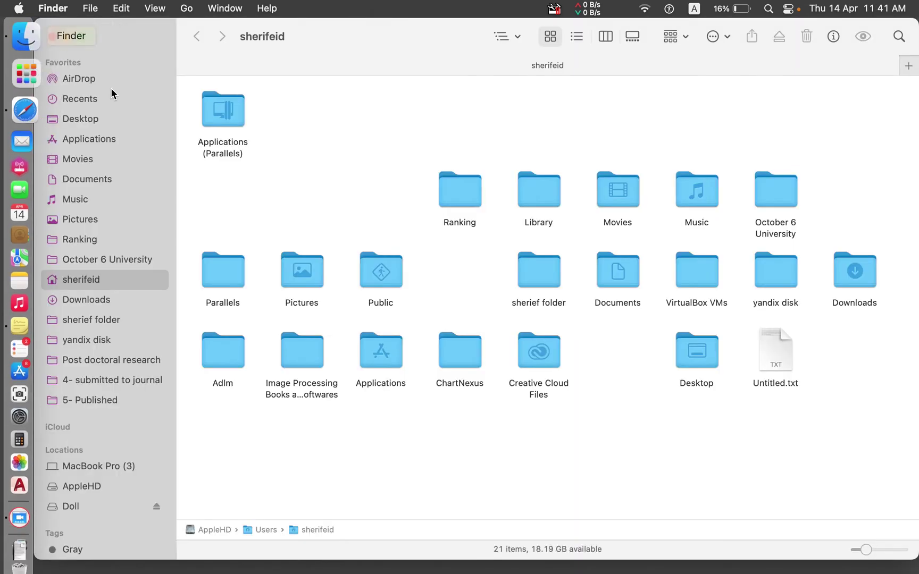
{"action": "left_click", "coordinate": [97, 140]}
{"action": "scroll", "coordinate": [407, 158], "scroll_direction": "up", "scroll_amount": 2}
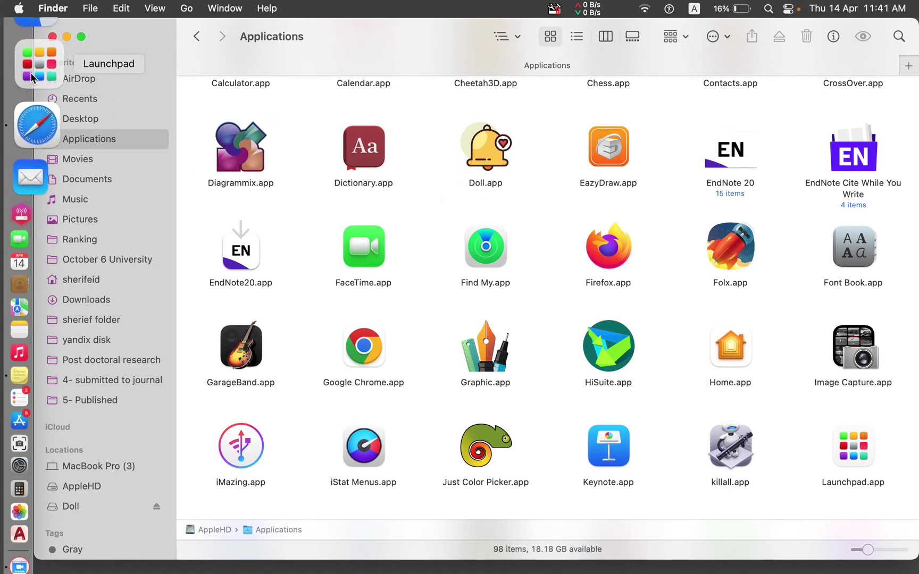
{"action": "left_click", "coordinate": [494, 162]}
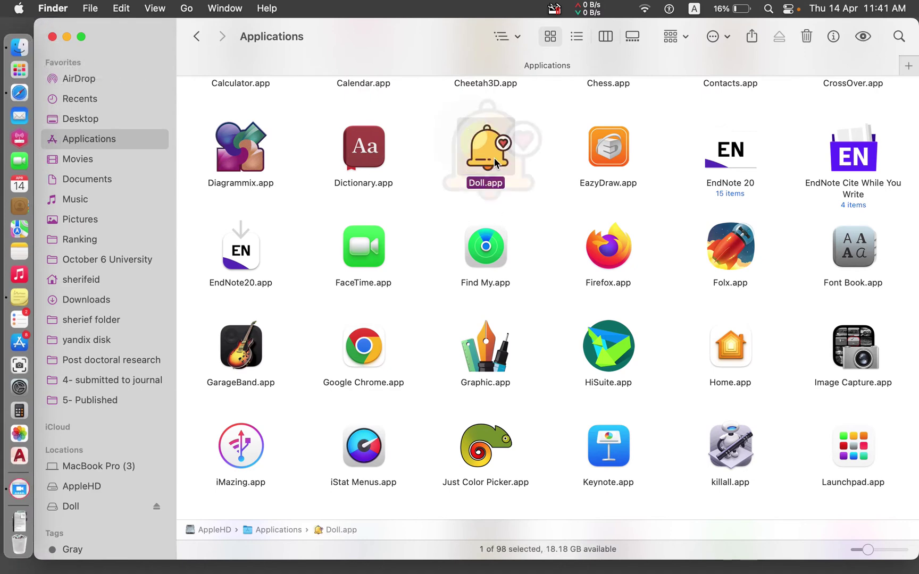
{"action": "double_click", "coordinate": [495, 162]}
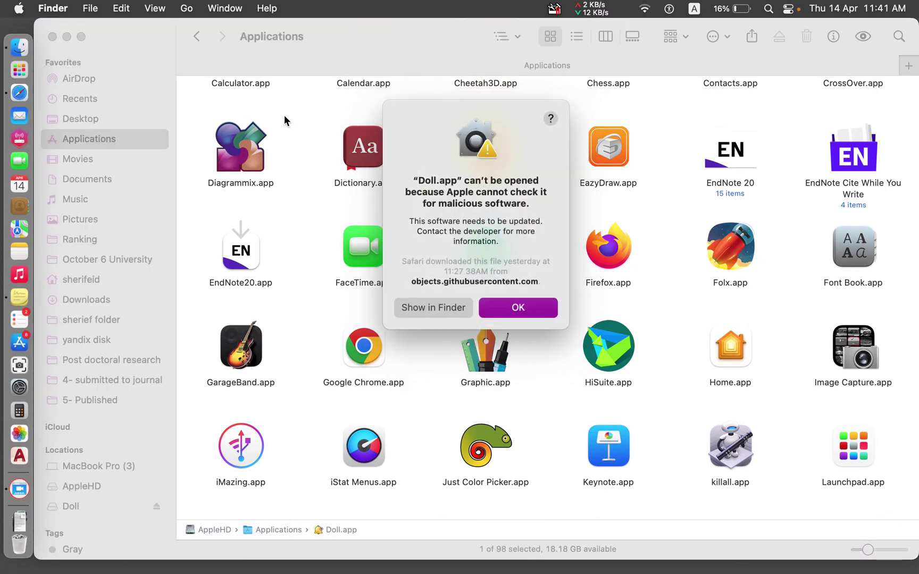
{"action": "left_click", "coordinate": [67, 37]}
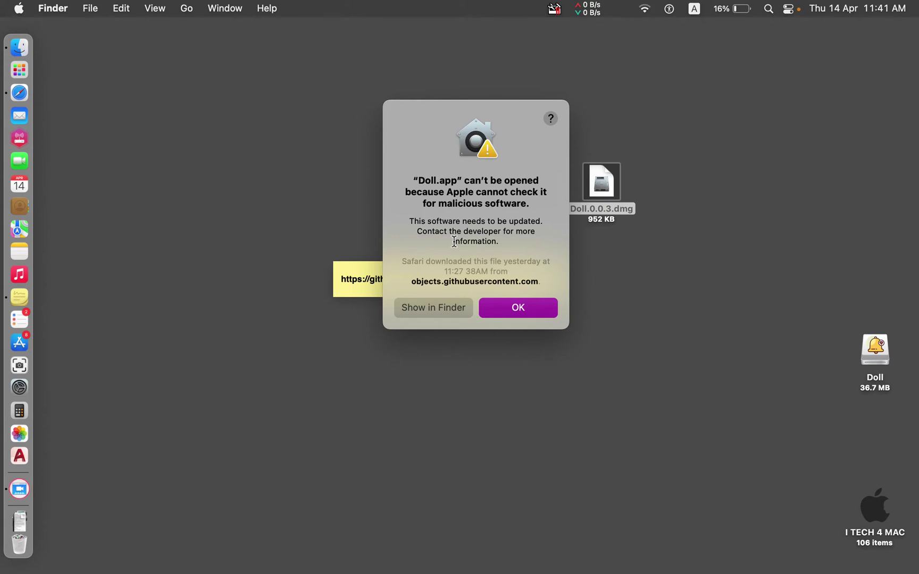
{"action": "left_click", "coordinate": [510, 308]}
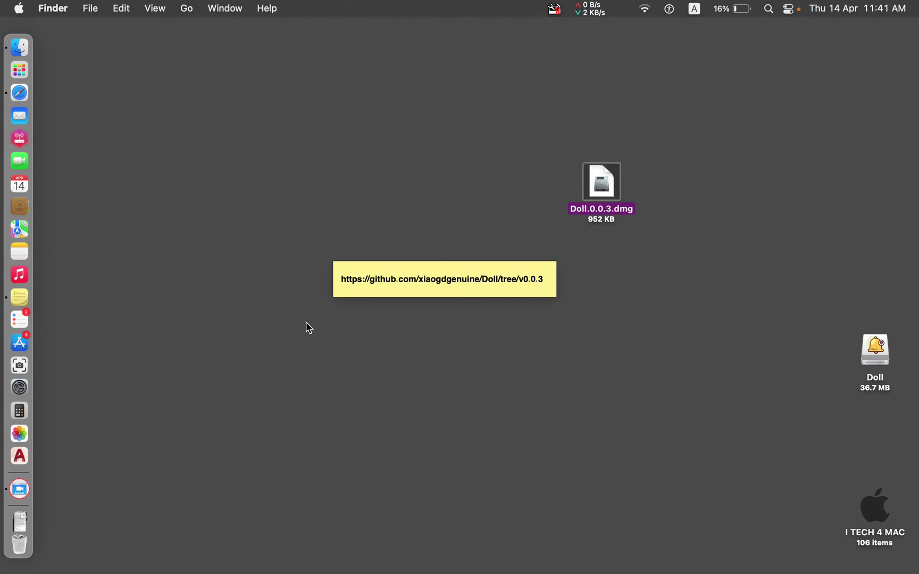
Approve Doll.app with Open Anyway in Security & Privacy, then put away Preferences and Doll's panel
{"action": "left_click", "coordinate": [31, 390]}
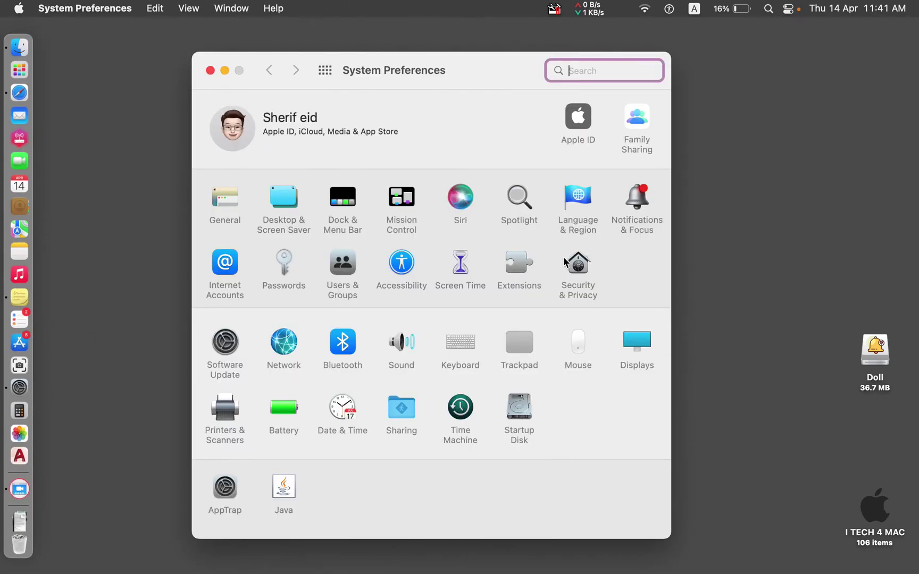
{"action": "left_click", "coordinate": [583, 270]}
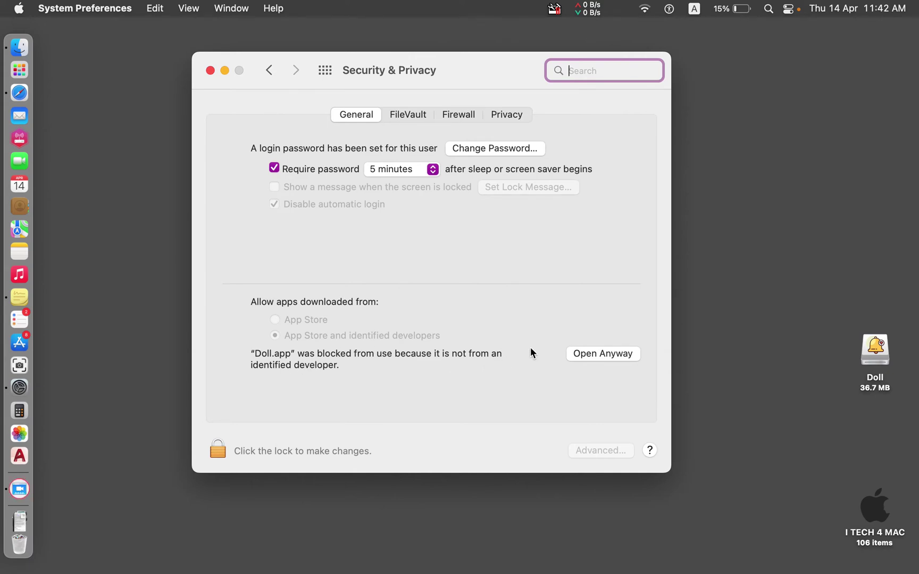
{"action": "left_click", "coordinate": [602, 354]}
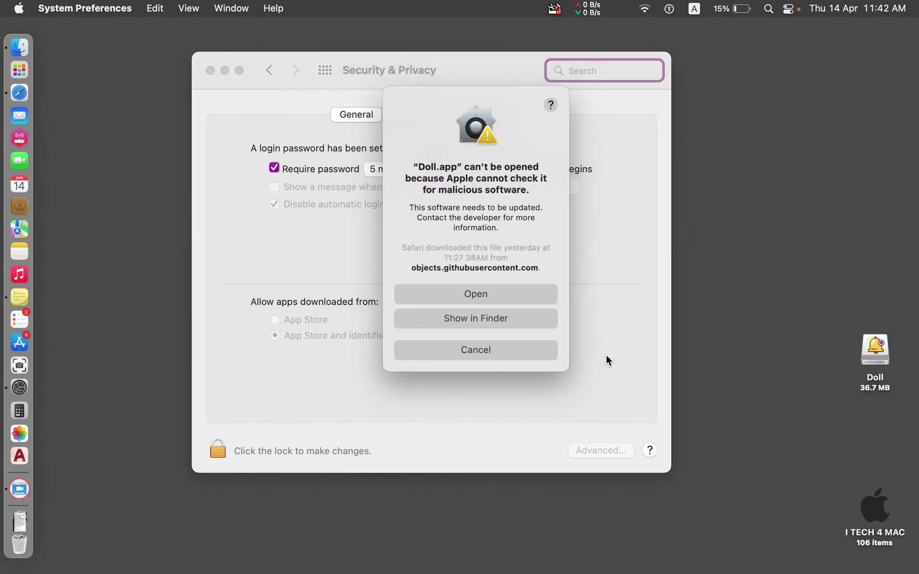
{"action": "left_click", "coordinate": [484, 297]}
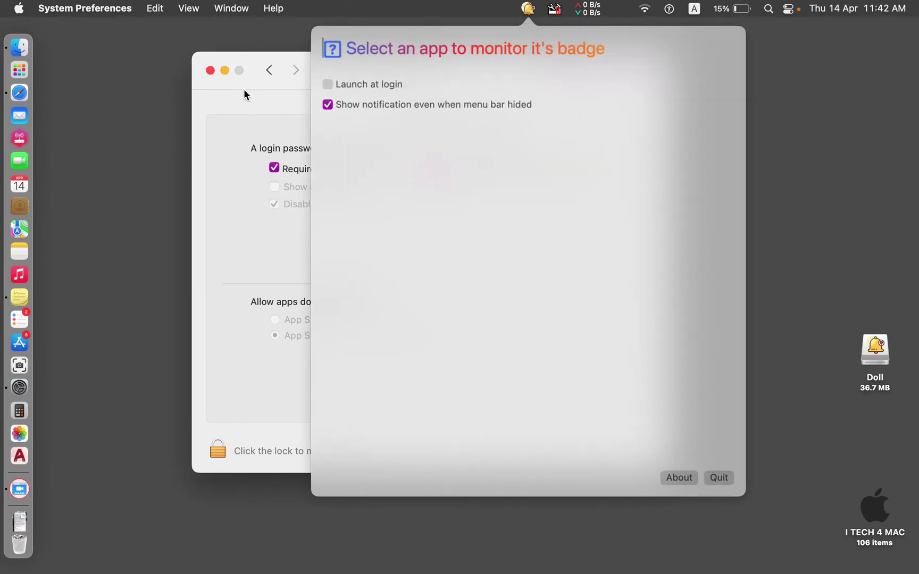
{"action": "left_click", "coordinate": [226, 75]}
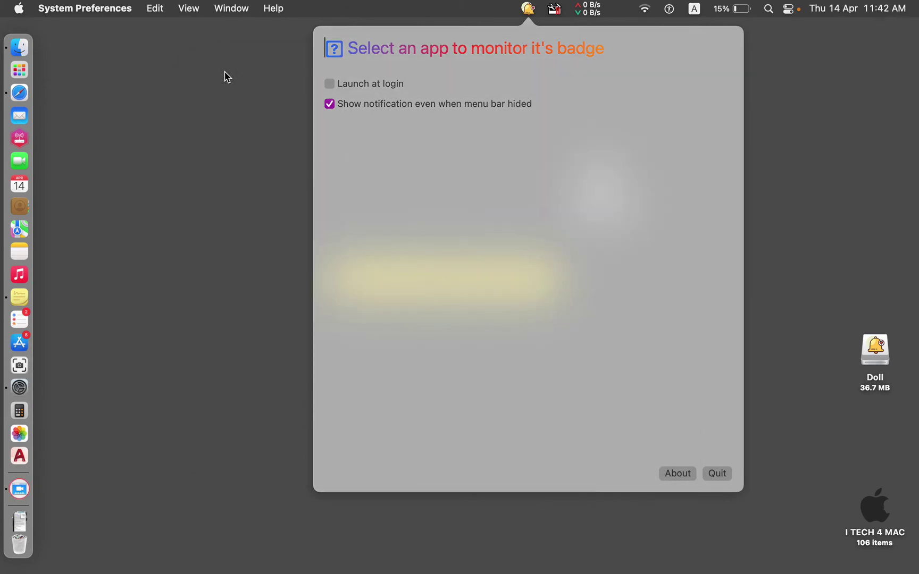
{"action": "left_click", "coordinate": [360, 140]}
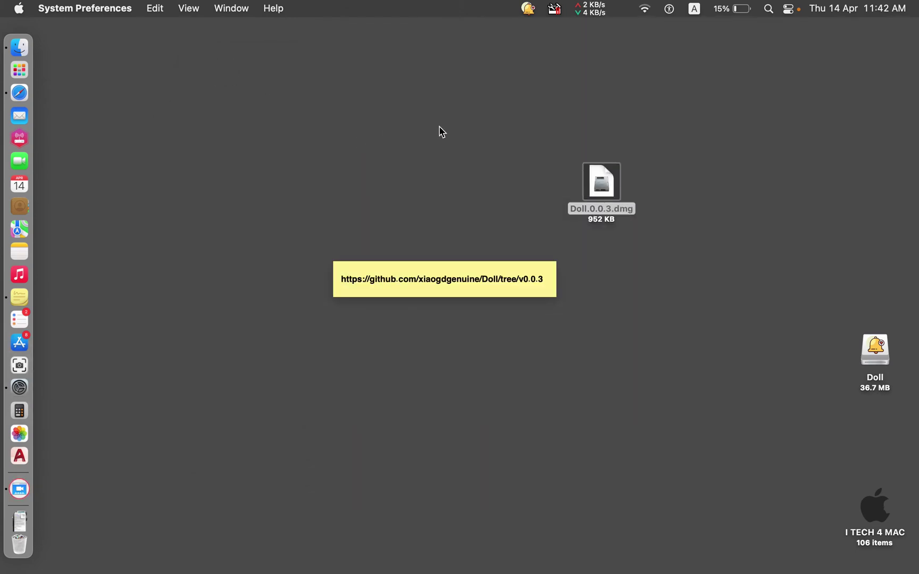
Eject the mounted Doll volume from the desktop using its right-click menu
{"action": "left_click", "coordinate": [875, 351]}
{"action": "right_click", "coordinate": [875, 351]}
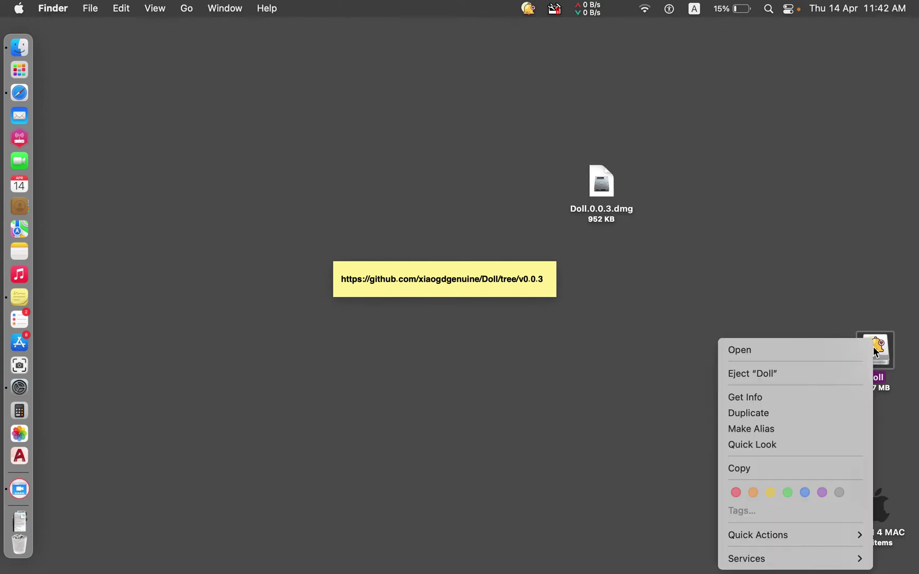
{"action": "left_click", "coordinate": [824, 373]}
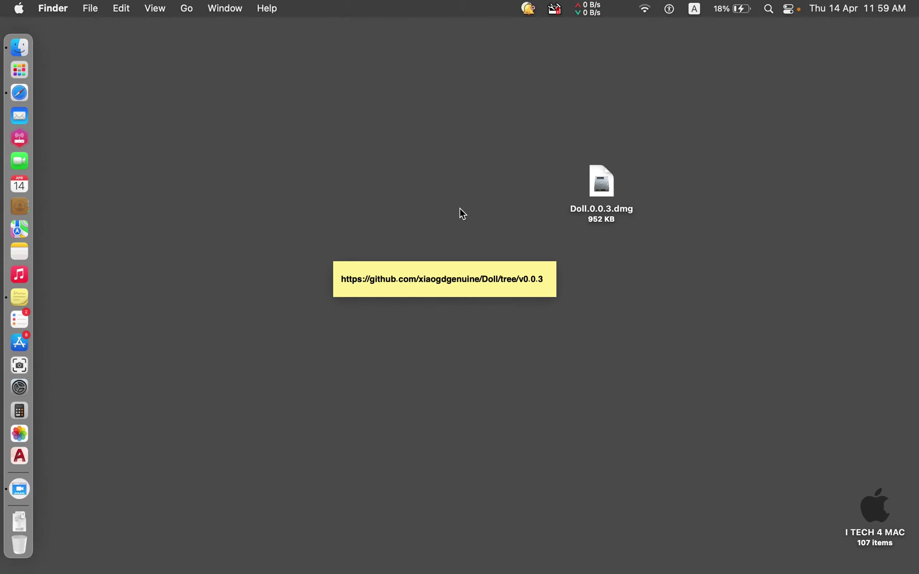
Search 'whats' in Doll's app list, choose WhatsApp to monitor, and launch it from its badge
{"action": "left_click", "coordinate": [528, 9]}
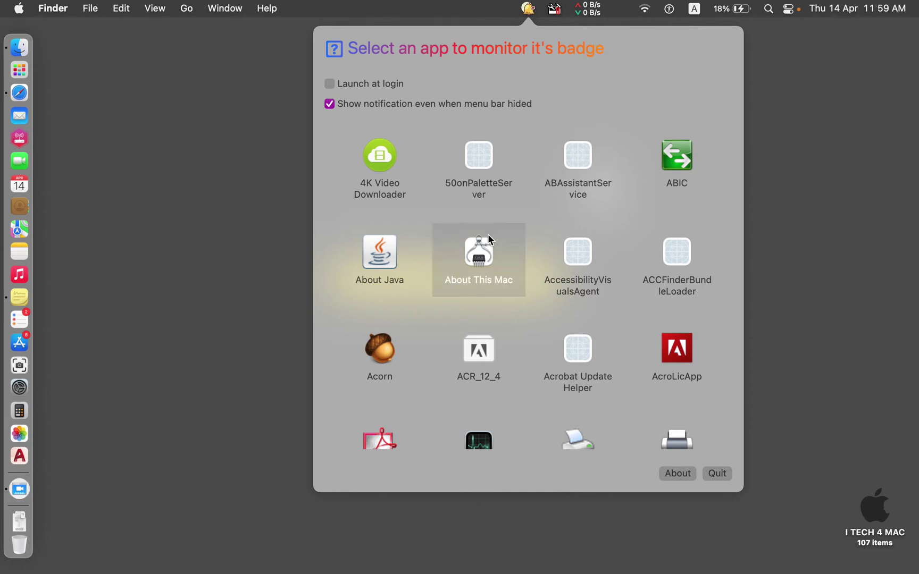
{"action": "scroll", "coordinate": [487, 236], "scroll_direction": "down", "scroll_amount": 10}
{"action": "scroll", "coordinate": [488, 236], "scroll_direction": "down", "scroll_amount": 20}
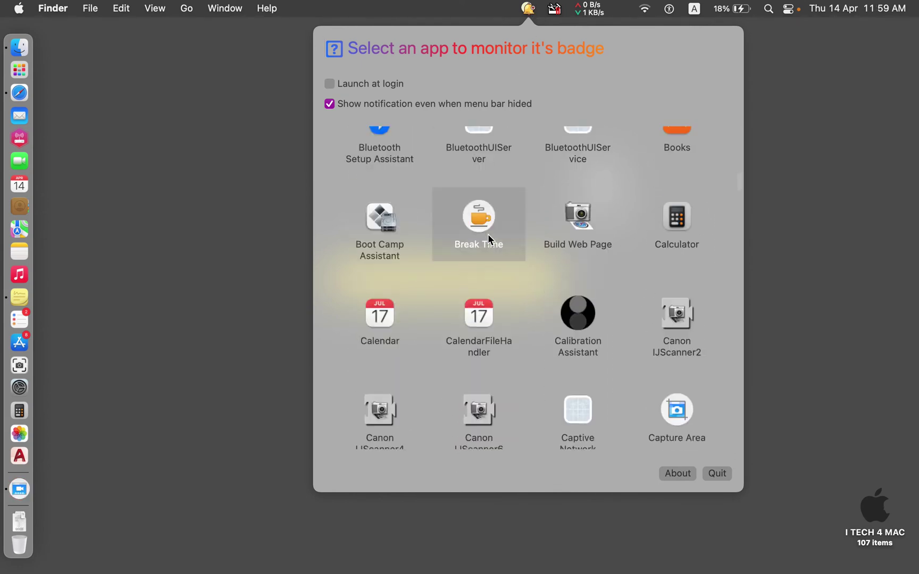
{"action": "scroll", "coordinate": [489, 239], "scroll_direction": "down", "scroll_amount": 10}
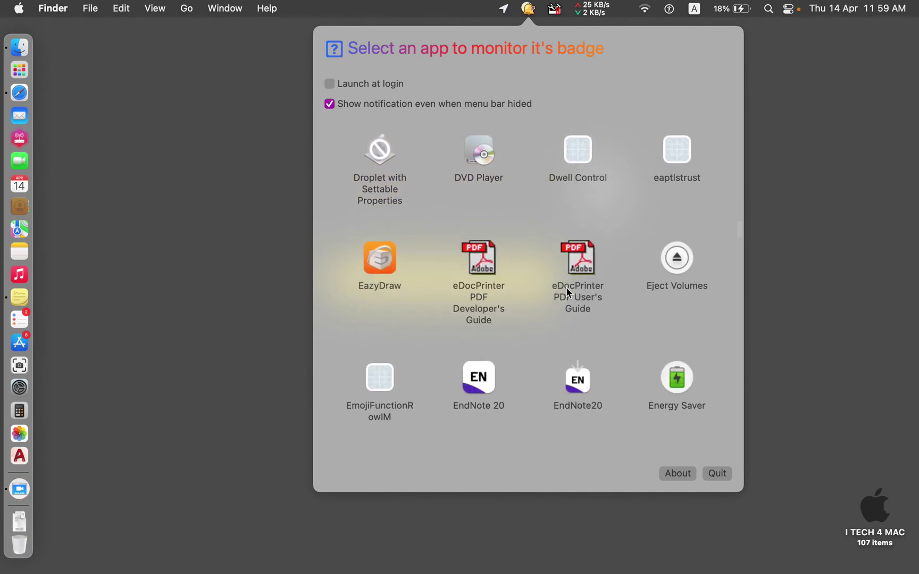
{"action": "scroll", "coordinate": [575, 284], "scroll_direction": "up", "scroll_amount": 10}
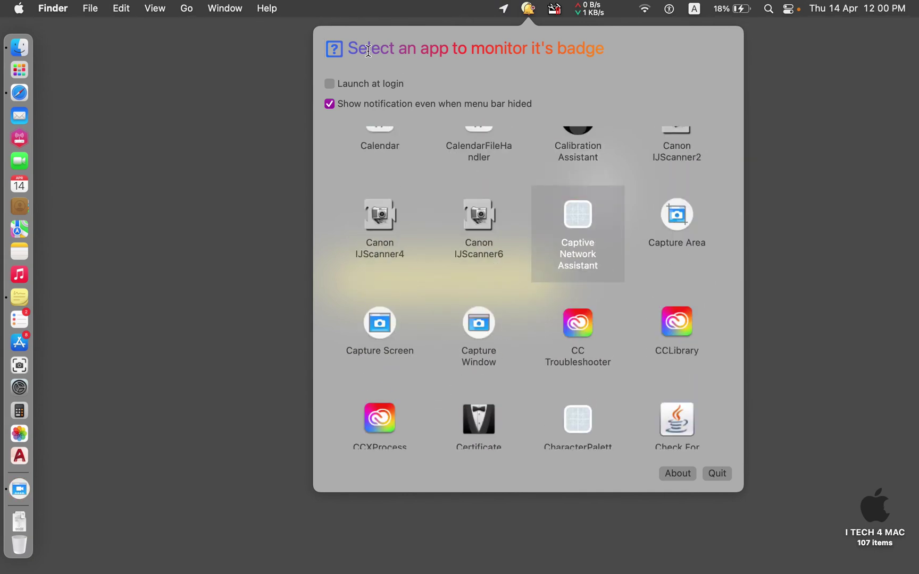
{"action": "type", "text": "whats"}
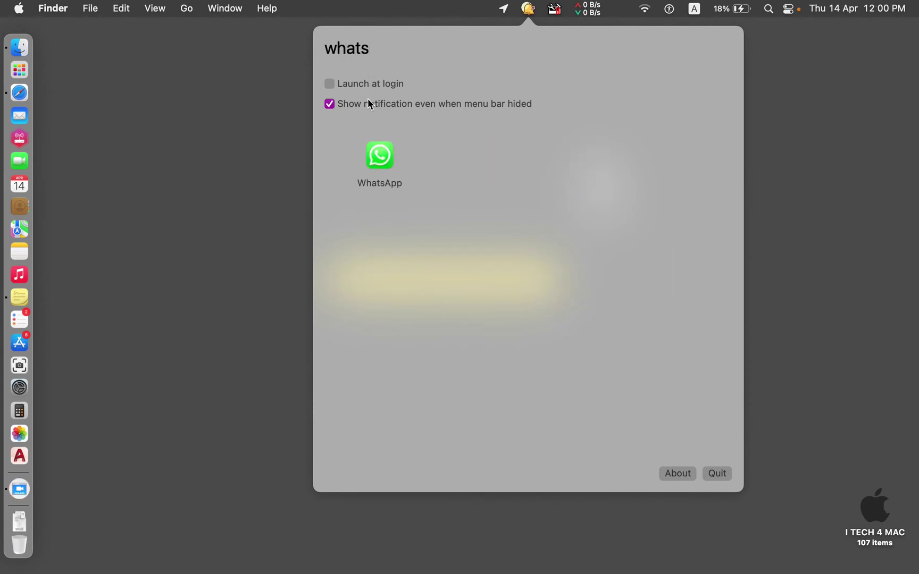
{"action": "left_click", "coordinate": [375, 154]}
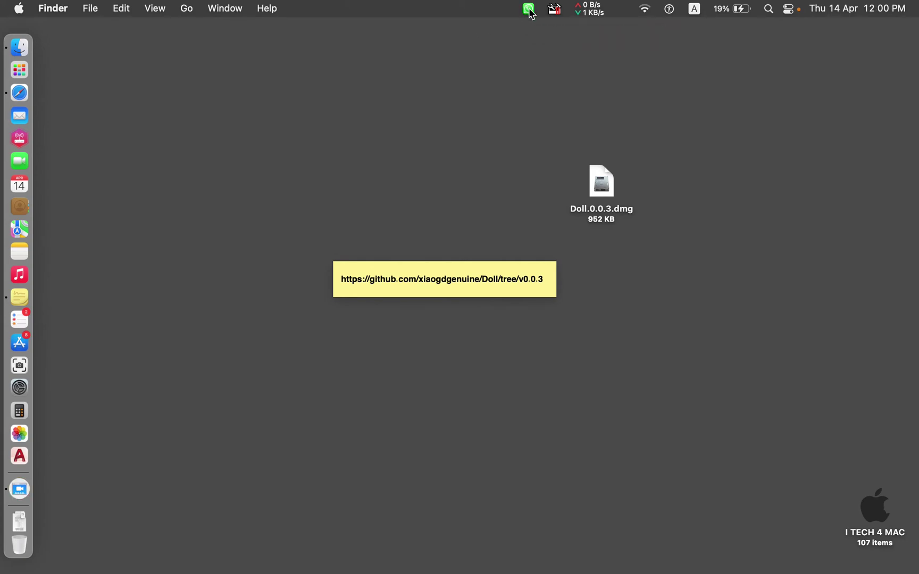
{"action": "left_click", "coordinate": [528, 9]}
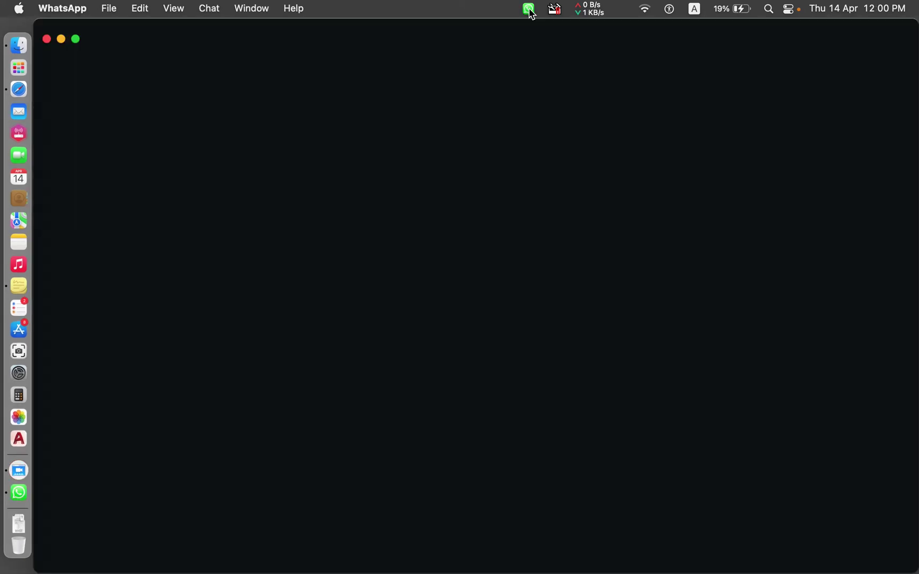
Minimise the WhatsApp window, which now shows 27 unread notifications
{"action": "left_click", "coordinate": [62, 40]}
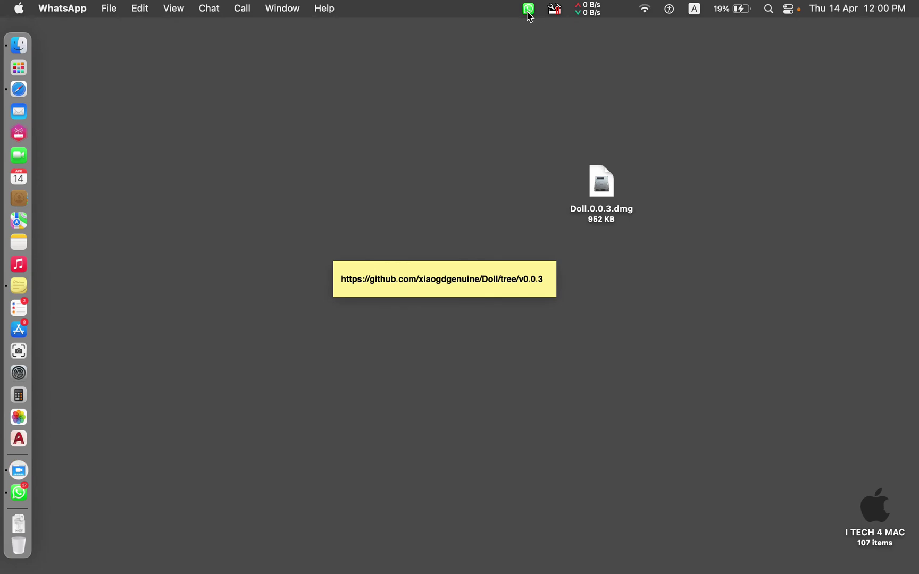
Go to System Preferences' Security & Privacy Accessibility list
{"action": "left_click", "coordinate": [30, 379]}
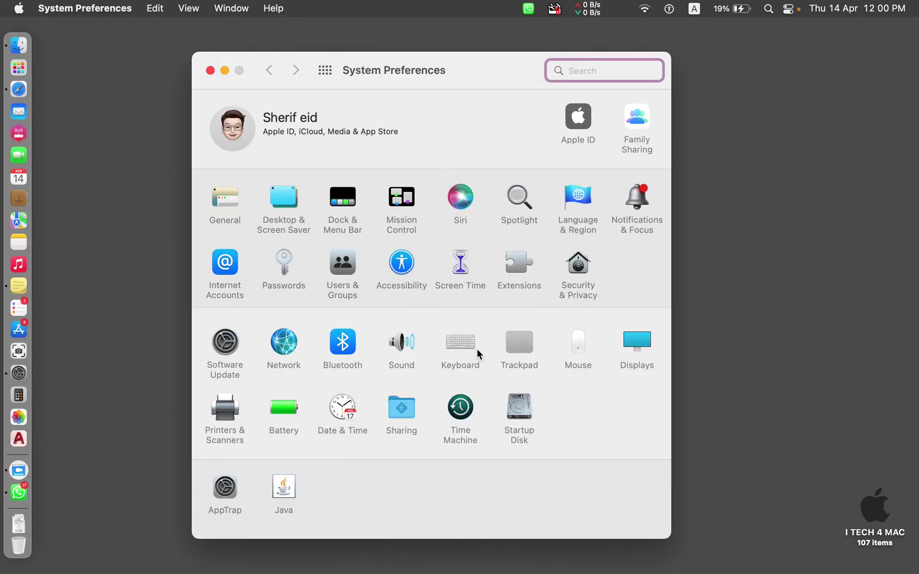
{"action": "left_click", "coordinate": [579, 271]}
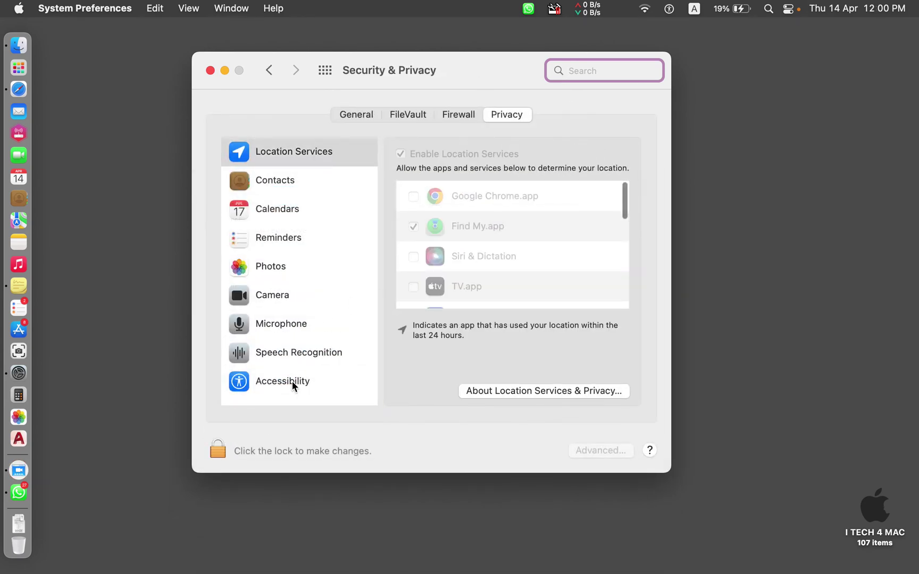
{"action": "left_click", "coordinate": [292, 381]}
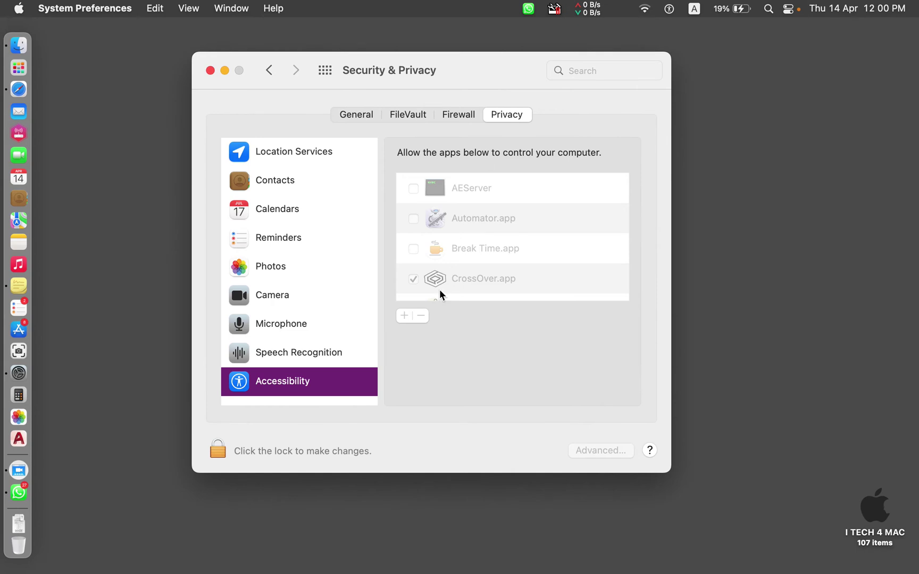
{"action": "scroll", "coordinate": [440, 289], "scroll_direction": "down", "scroll_amount": 3}
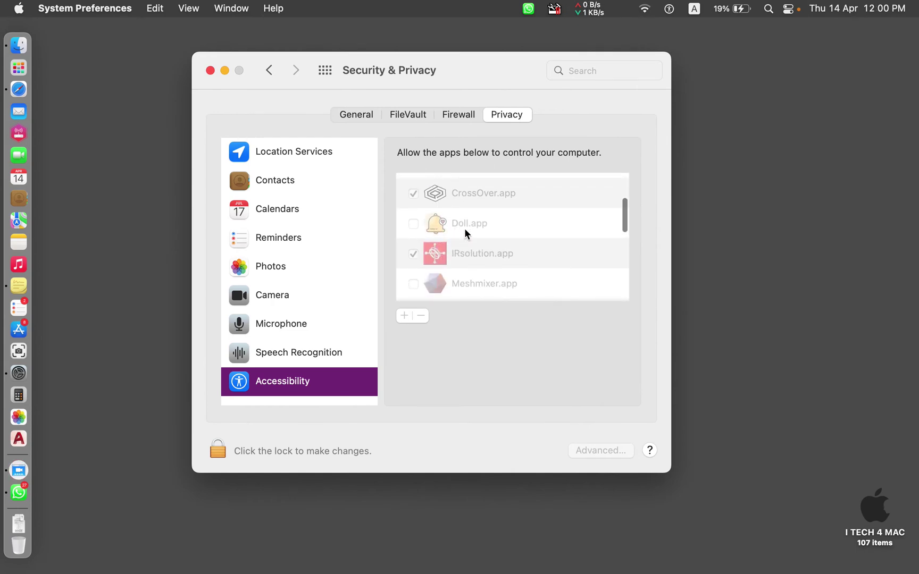
{"action": "scroll", "coordinate": [465, 229], "scroll_direction": "down", "scroll_amount": 1}
Unlock the settings with the account password and grant Doll.app Accessibility permission
{"action": "left_click", "coordinate": [219, 452]}
{"action": "key", "text": "Caps_Lock"}
{"action": "type", "text": "•"}
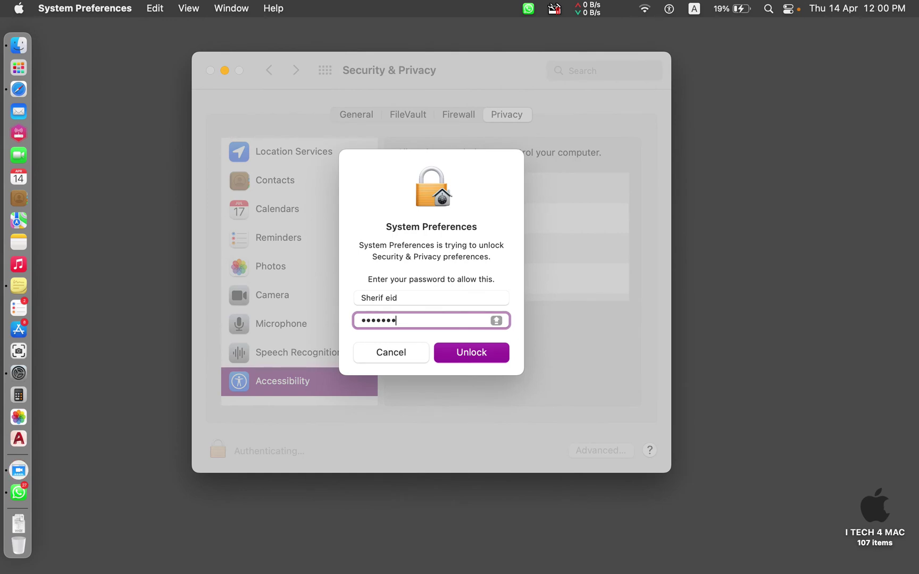
{"action": "key", "text": "Caps_Lock"}
{"action": "type", "text": "•••"}
{"action": "key", "text": "Return"}
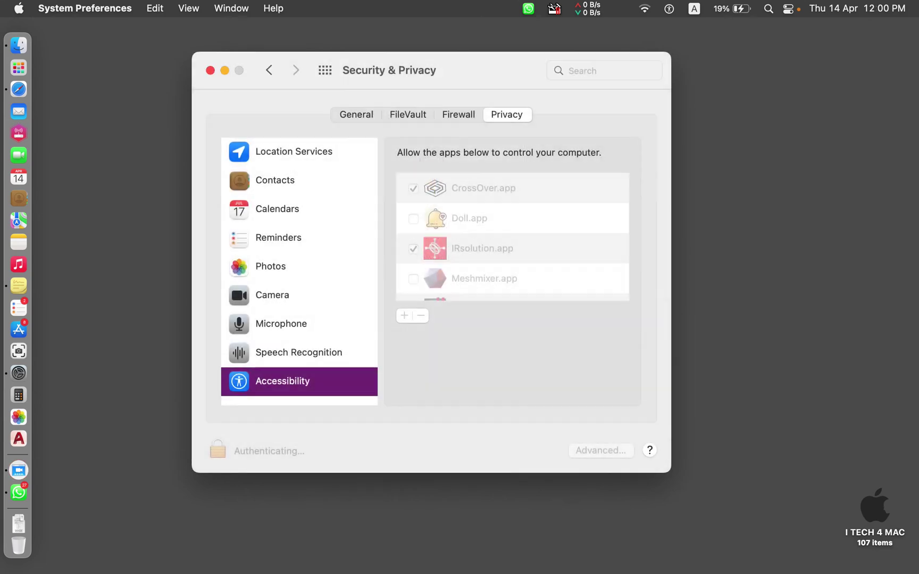
{"action": "left_click", "coordinate": [418, 215]}
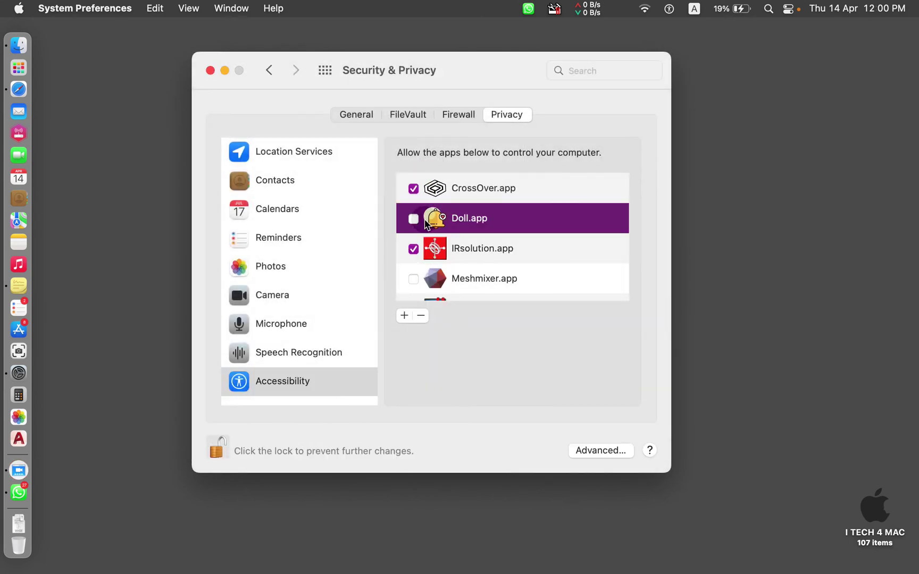
{"action": "left_click", "coordinate": [413, 219]}
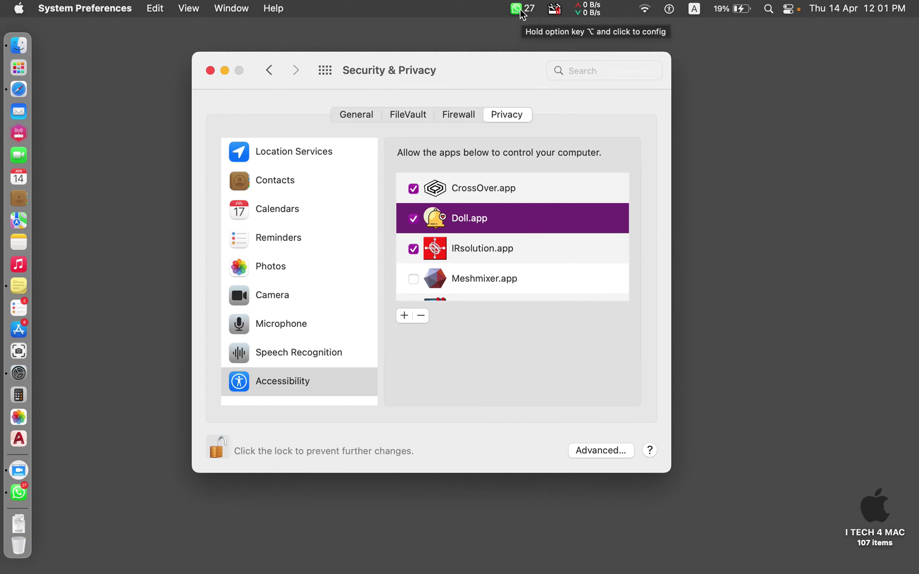
Close System Preferences and switch Doll's monitored app from WhatsApp to Messenger via the 'messe' search
{"action": "left_click", "coordinate": [211, 71]}
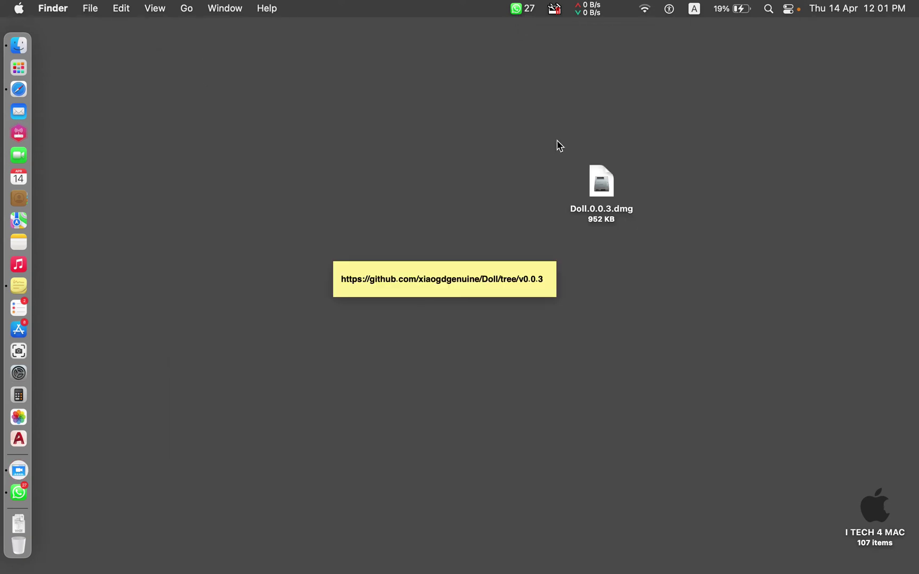
{"action": "left_click", "coordinate": [521, 13], "text": "alt"}
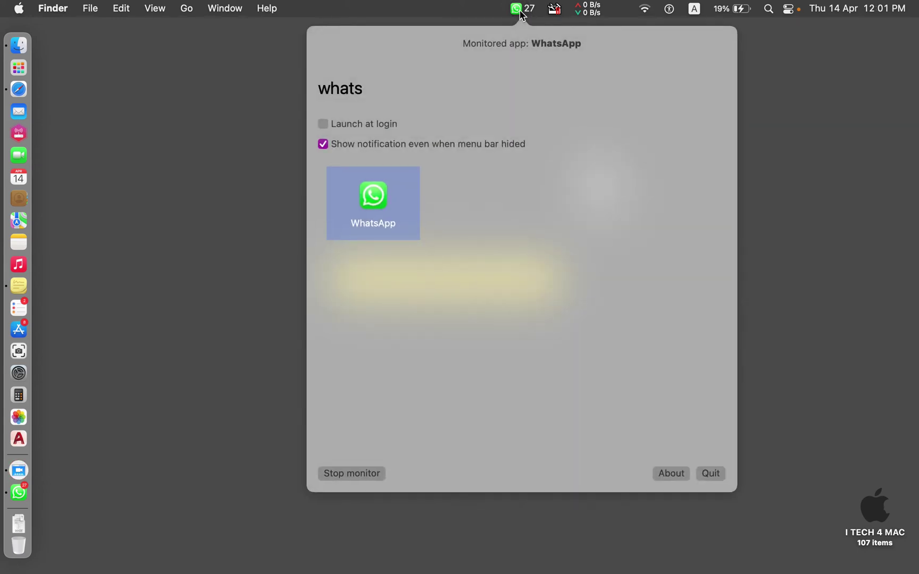
{"action": "double_click", "coordinate": [394, 82]}
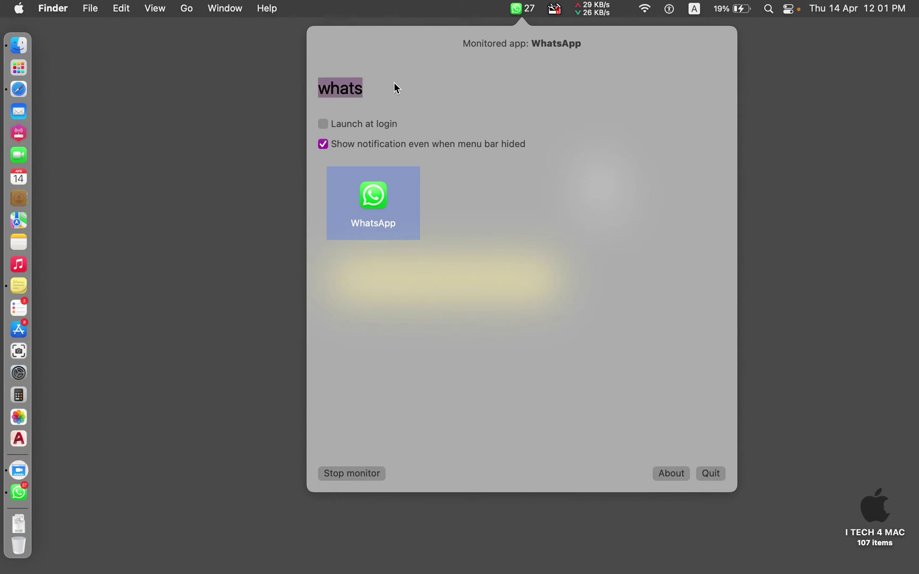
{"action": "type", "text": "messe"}
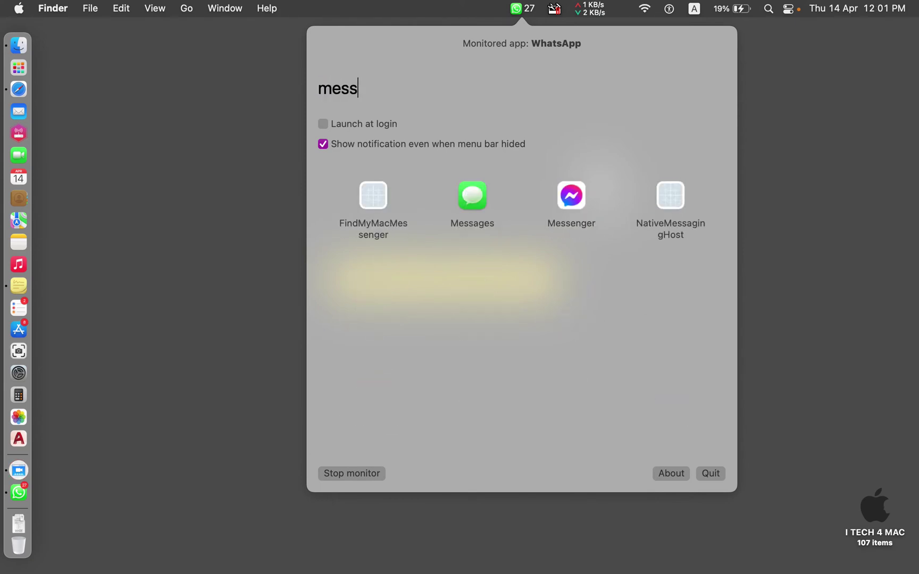
{"action": "left_click", "coordinate": [466, 207]}
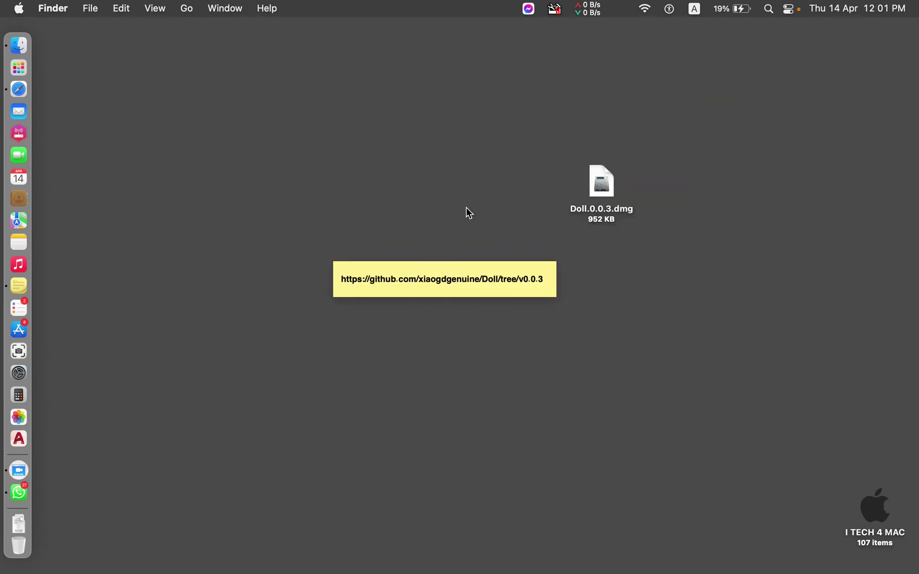
Launch Messenger from its badge item and minimise its window
{"action": "left_click", "coordinate": [528, 9]}
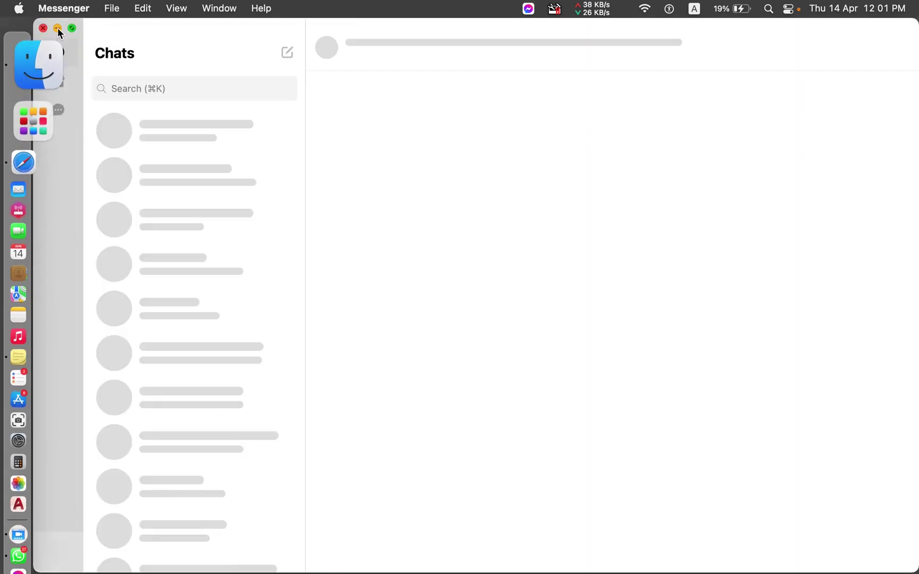
{"action": "left_click", "coordinate": [57, 28]}
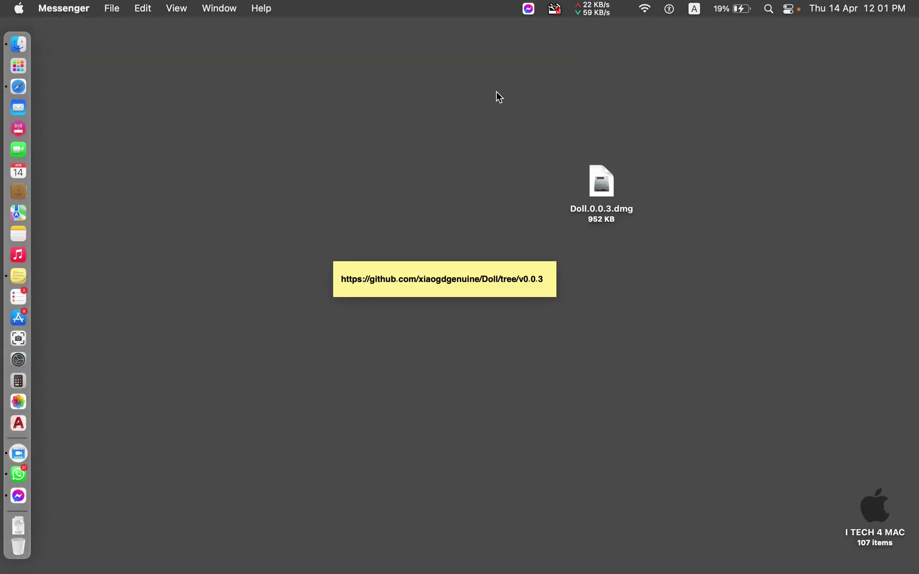
Search 'whats' in Doll and add a WhatsApp badge beside Messenger's
{"action": "left_click", "coordinate": [524, 12], "text": "alt"}
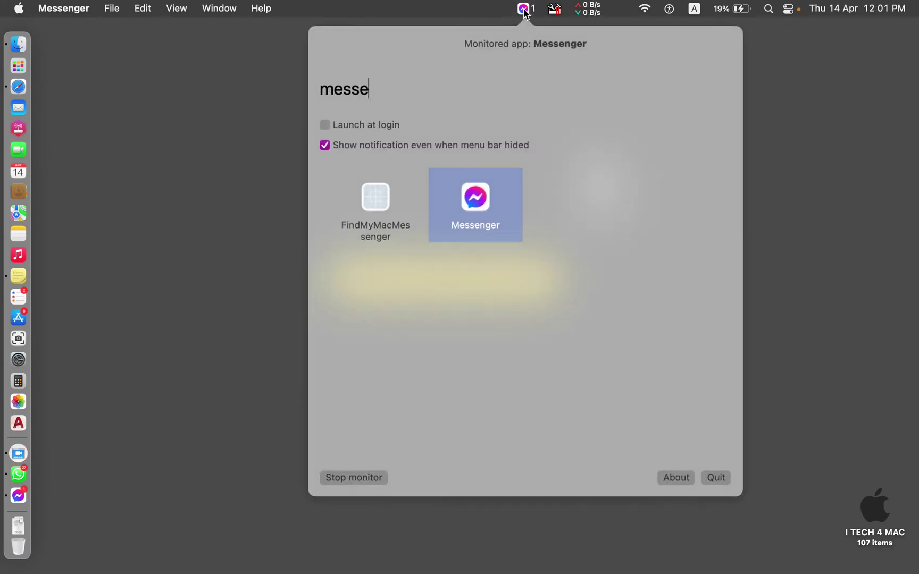
{"action": "double_click", "coordinate": [372, 94]}
{"action": "type", "text": "whats"}
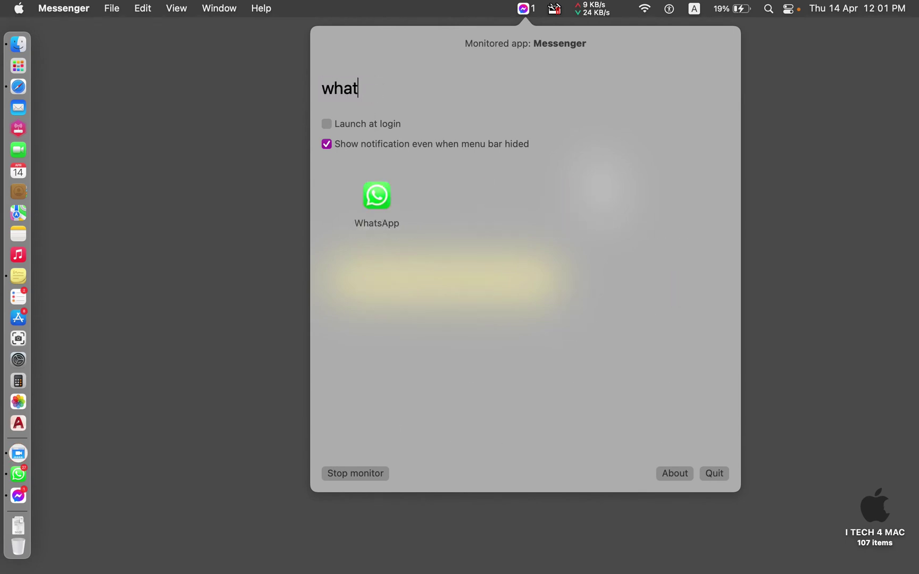
{"action": "mouse_move", "coordinate": [383, 195]}
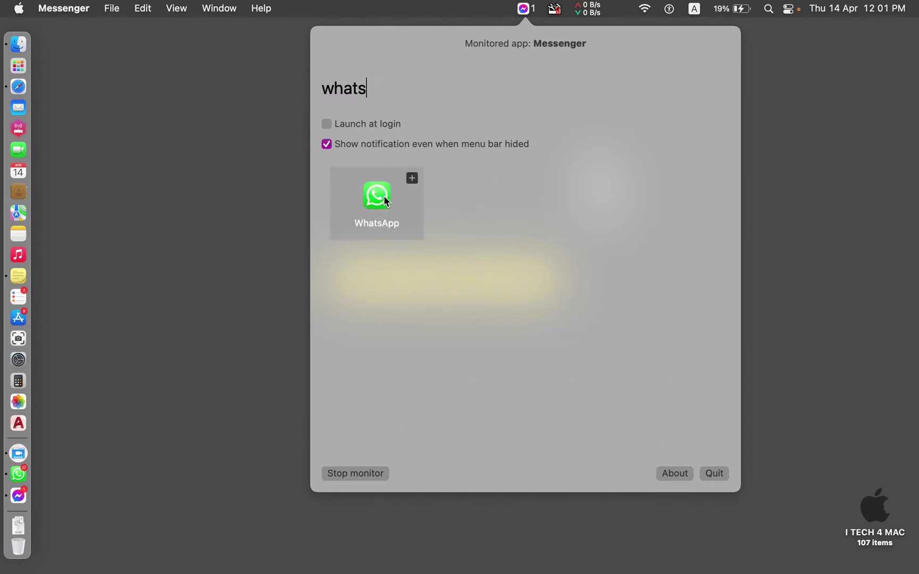
{"action": "left_click", "coordinate": [414, 178]}
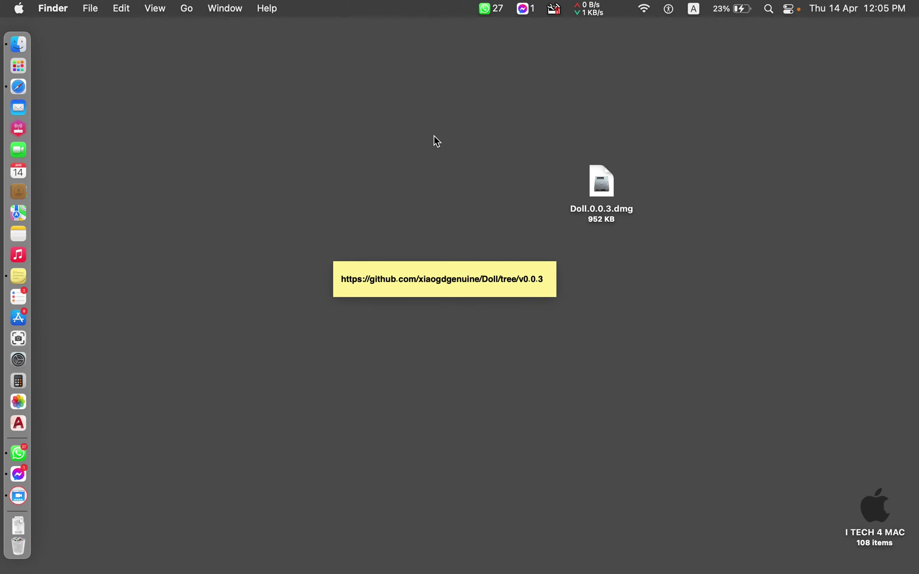
Add a Telegram badge via the 'tele' search, launch Telegram, then dismiss its window
{"action": "left_click", "coordinate": [485, 14]}
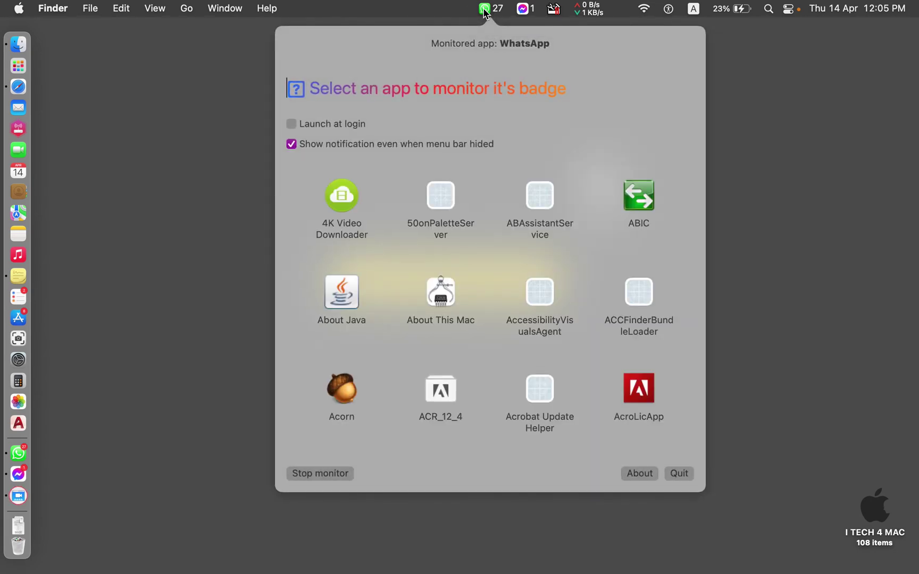
{"action": "type", "text": "t"}
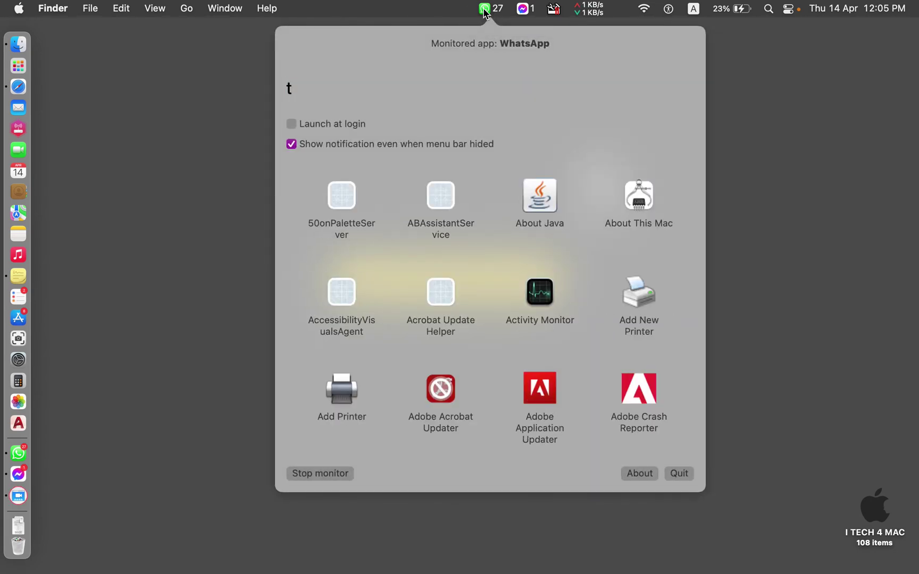
{"action": "type", "text": "ele"}
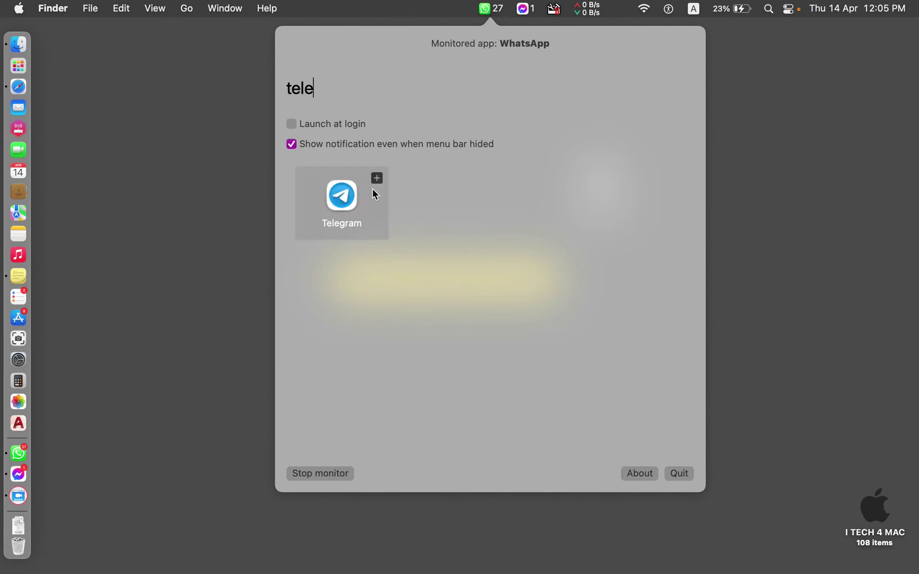
{"action": "left_click", "coordinate": [379, 180]}
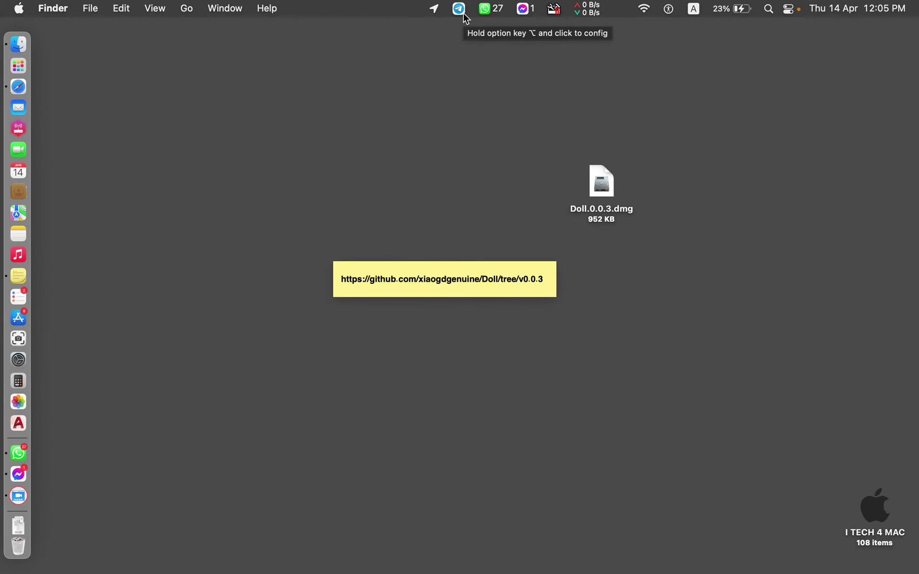
{"action": "left_click", "coordinate": [462, 11]}
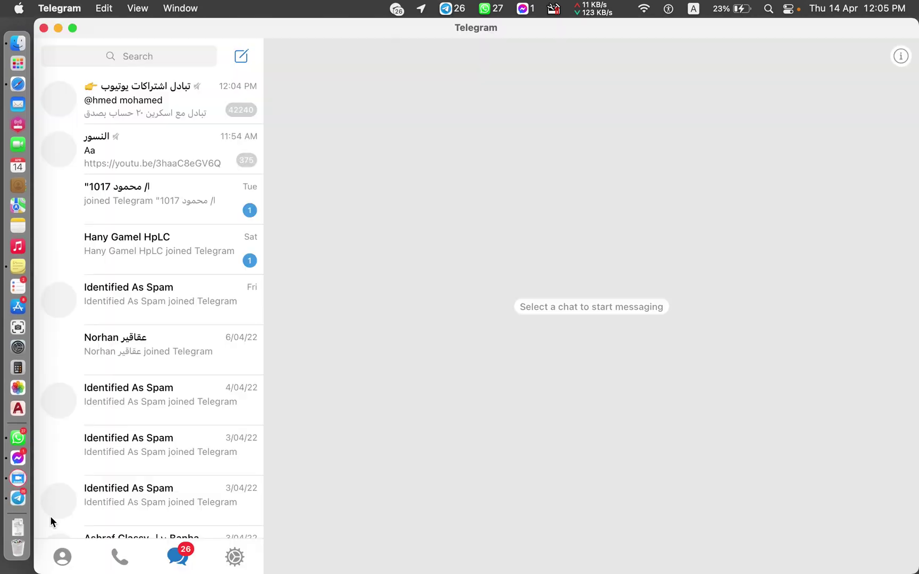
{"action": "left_click", "coordinate": [58, 28]}
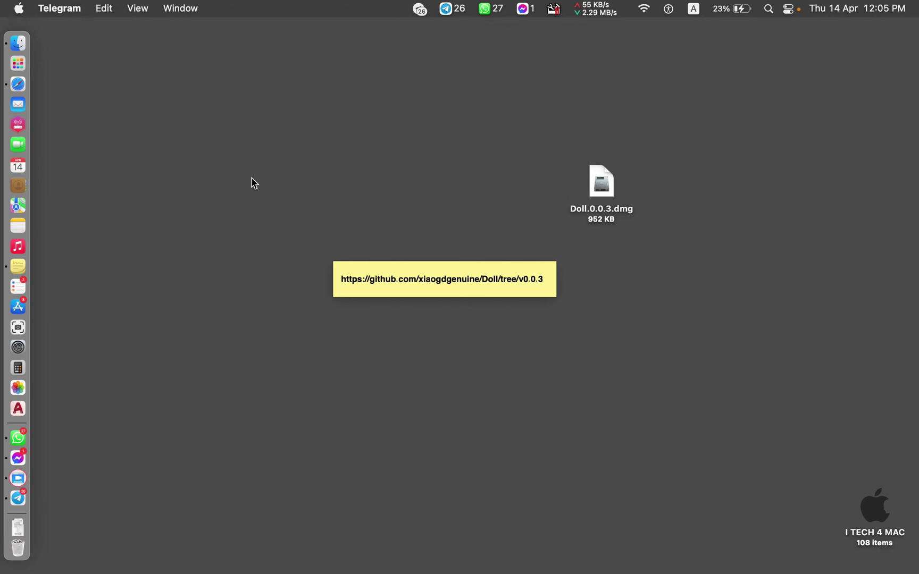
Stop monitoring Telegram in Doll and turn Dock hiding on
{"action": "left_click", "coordinate": [458, 16], "text": "alt"}
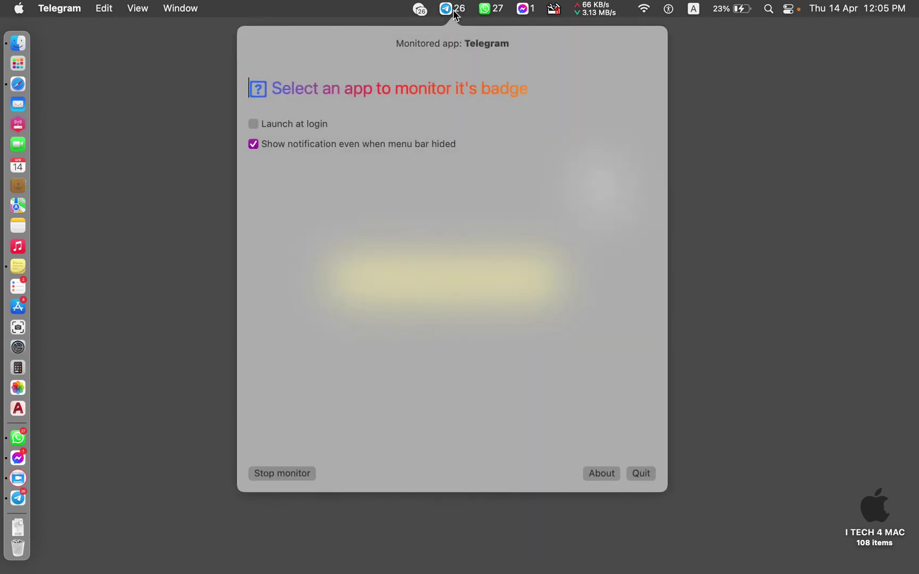
{"action": "left_click", "coordinate": [286, 475]}
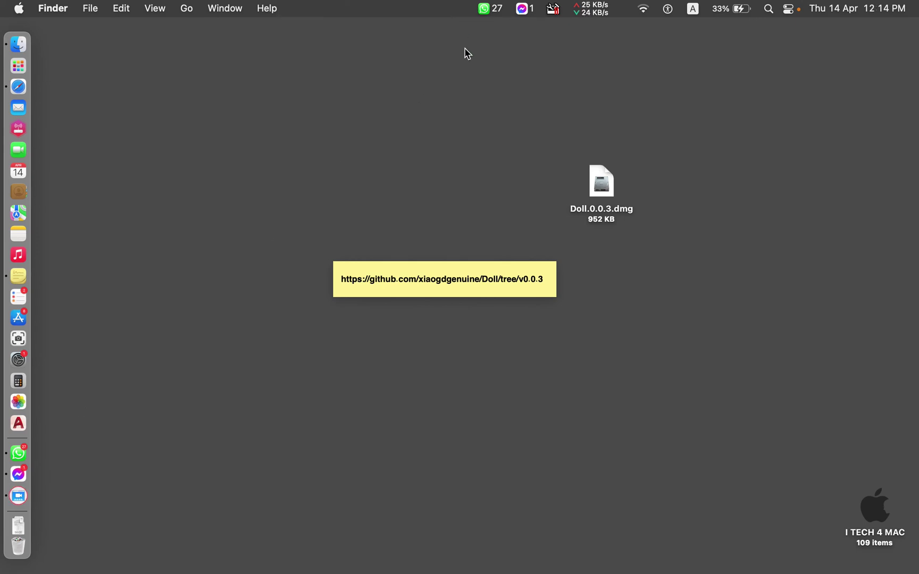
{"action": "right_click", "coordinate": [13, 441]}
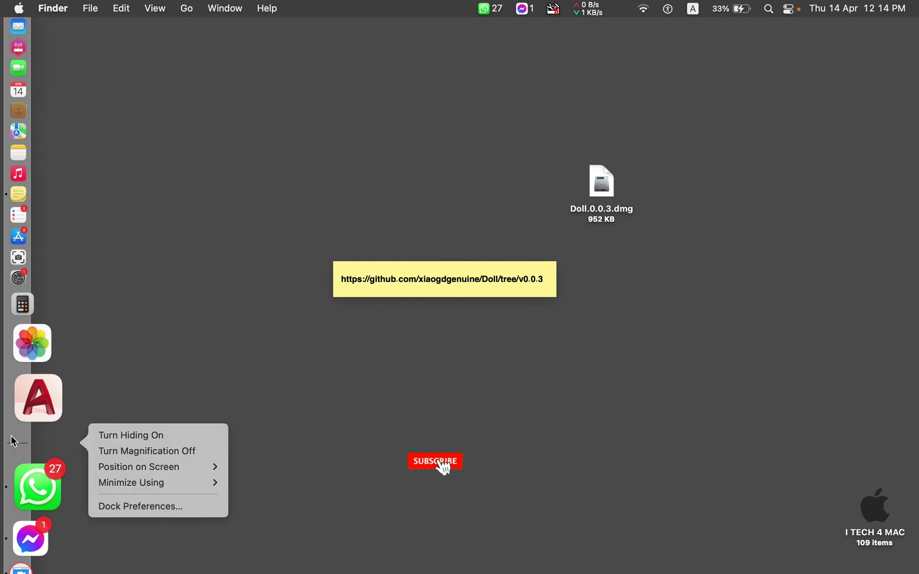
{"action": "left_click", "coordinate": [138, 437]}
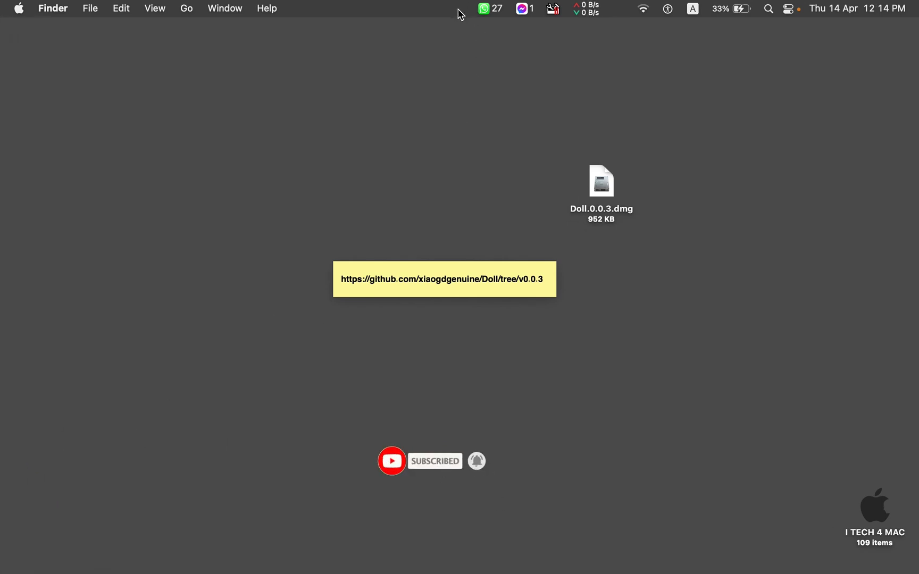
Add a Finder badge to the menu bar from WhatsApp's Doll settings
{"action": "left_click", "coordinate": [485, 9]}
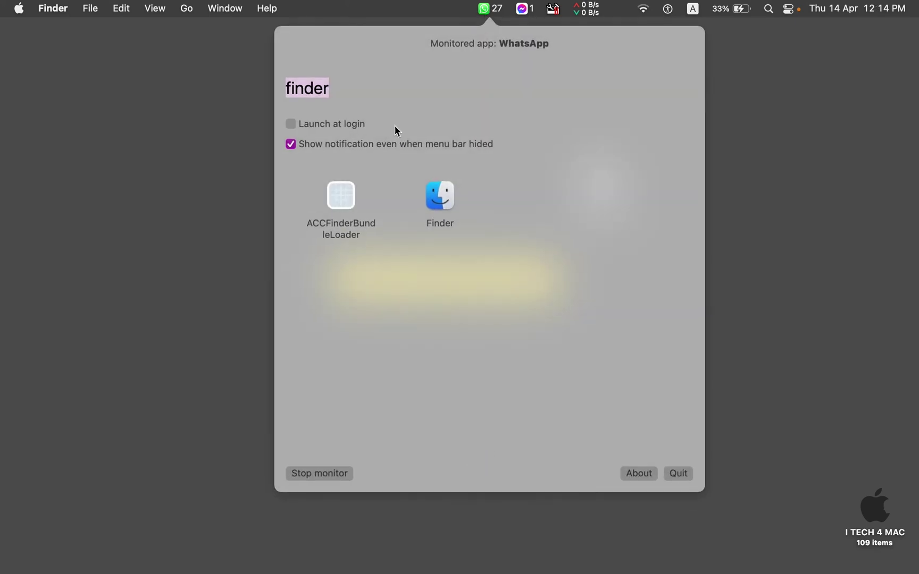
{"action": "mouse_move", "coordinate": [424, 198]}
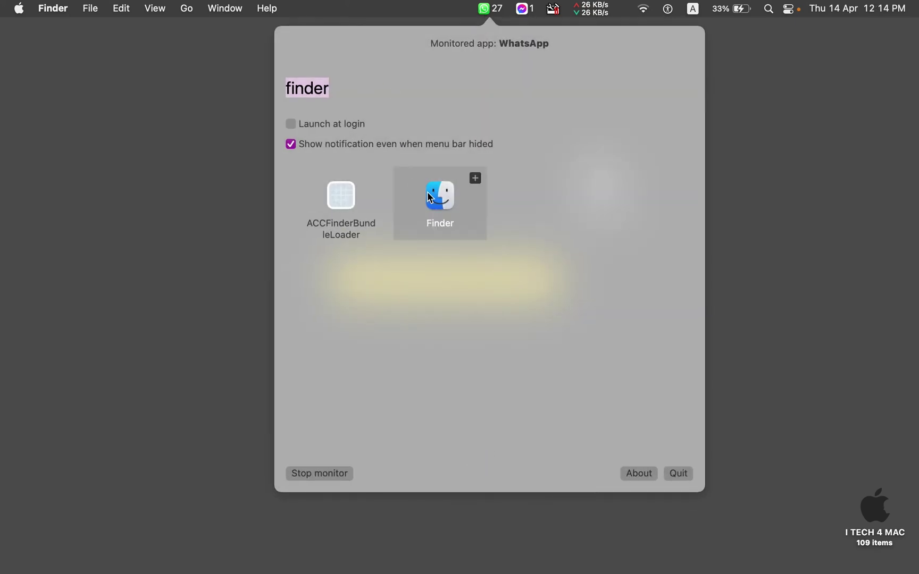
{"action": "left_click", "coordinate": [475, 180]}
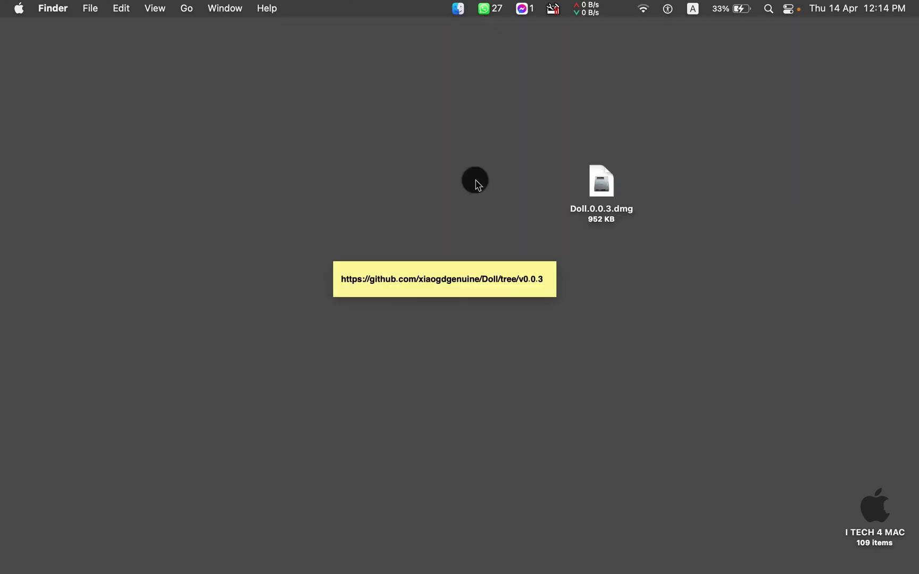
Switch the Finder badge to monitor Launchpad via the 'lau' search
{"action": "left_click", "coordinate": [459, 8]}
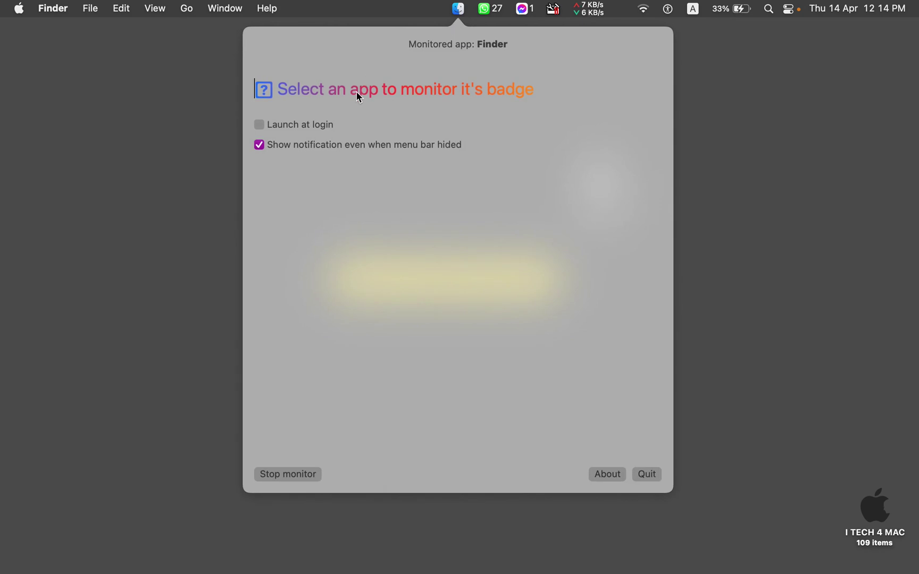
{"action": "left_click", "coordinate": [359, 98]}
{"action": "type", "text": "lau"}
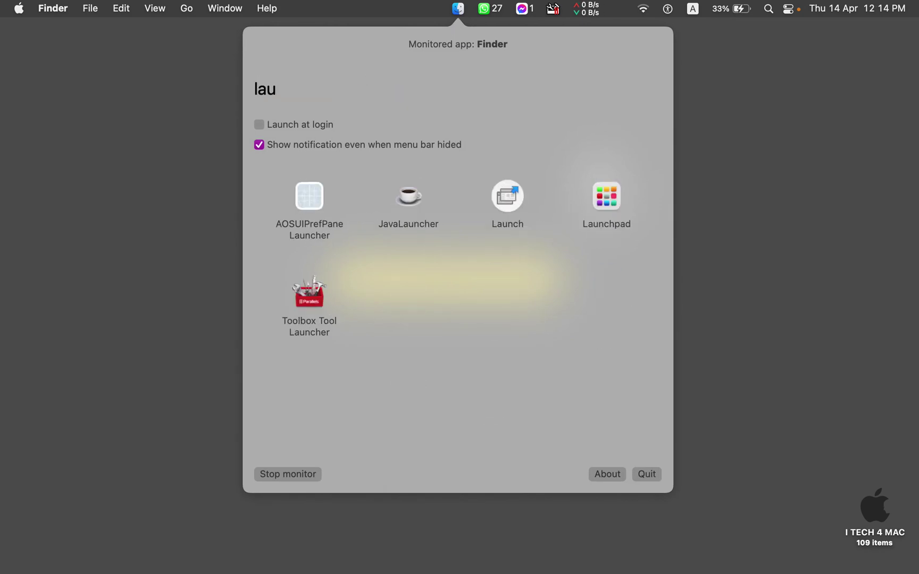
{"action": "left_click", "coordinate": [590, 199]}
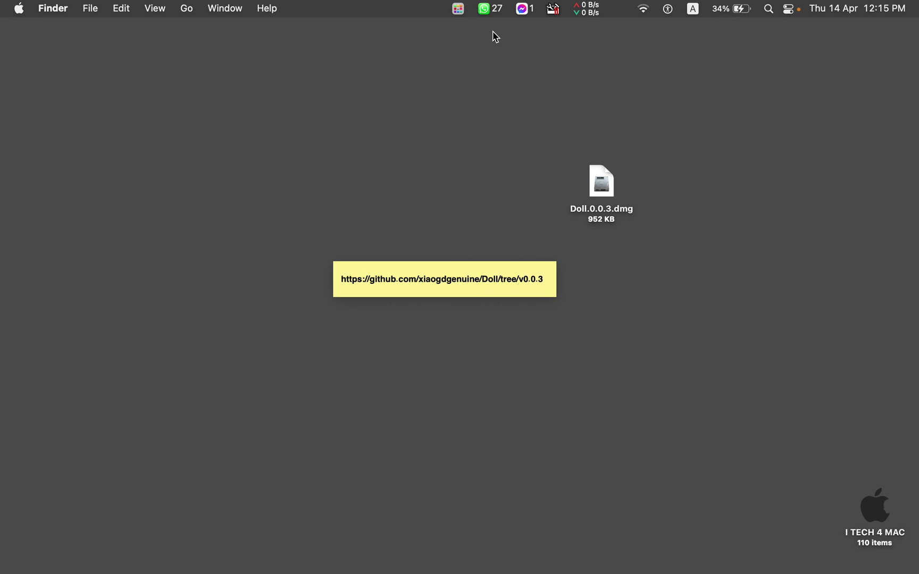
Quit Doll from the Messenger badge's popover
{"action": "left_click", "coordinate": [524, 12], "text": "alt"}
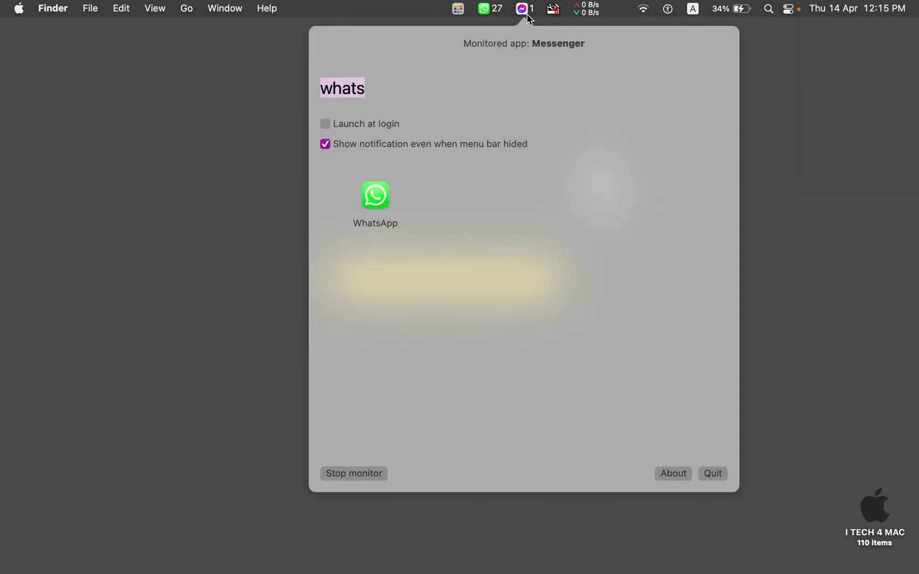
{"action": "left_click", "coordinate": [711, 473]}
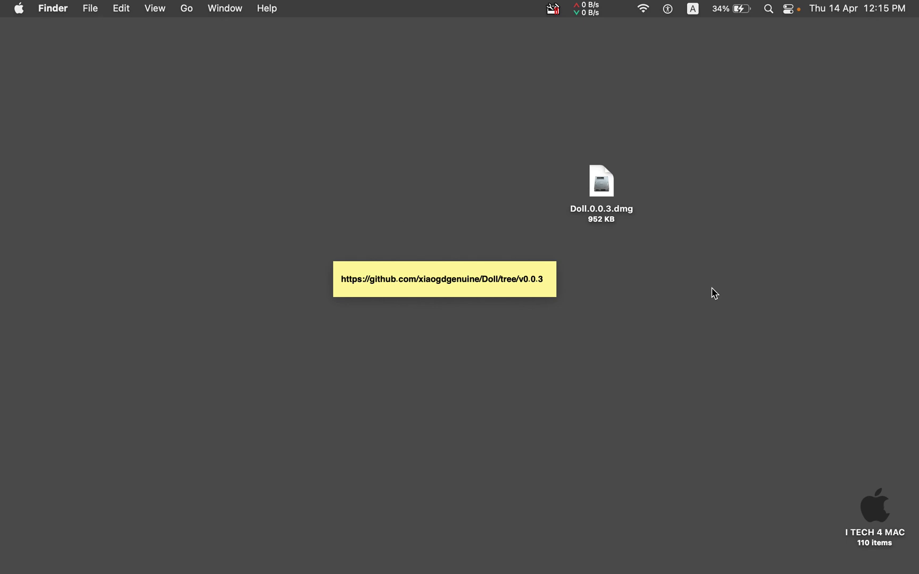
Show the ITECH4MAC site in the browser and scroll to its Homebrew tutorials
{"action": "left_click", "coordinate": [20, 415]}
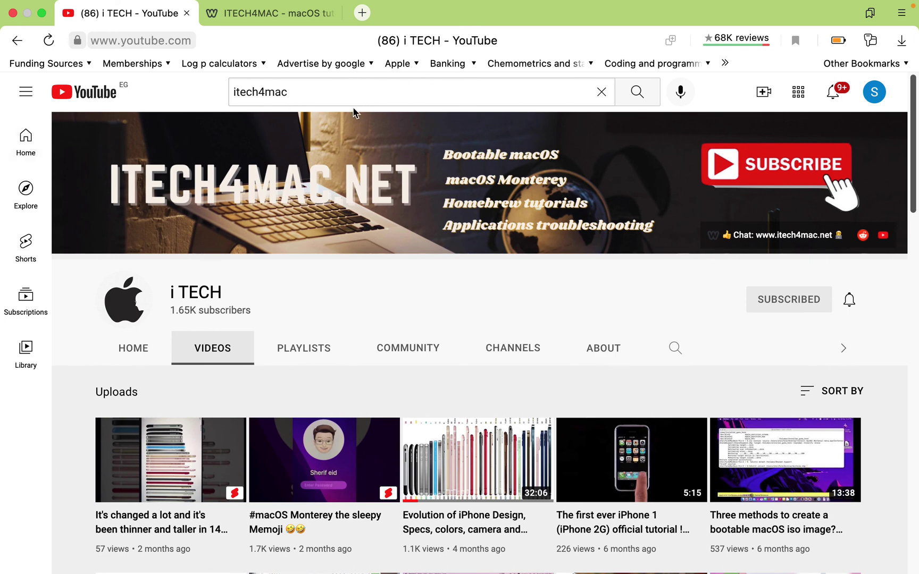
{"action": "left_click", "coordinate": [282, 15]}
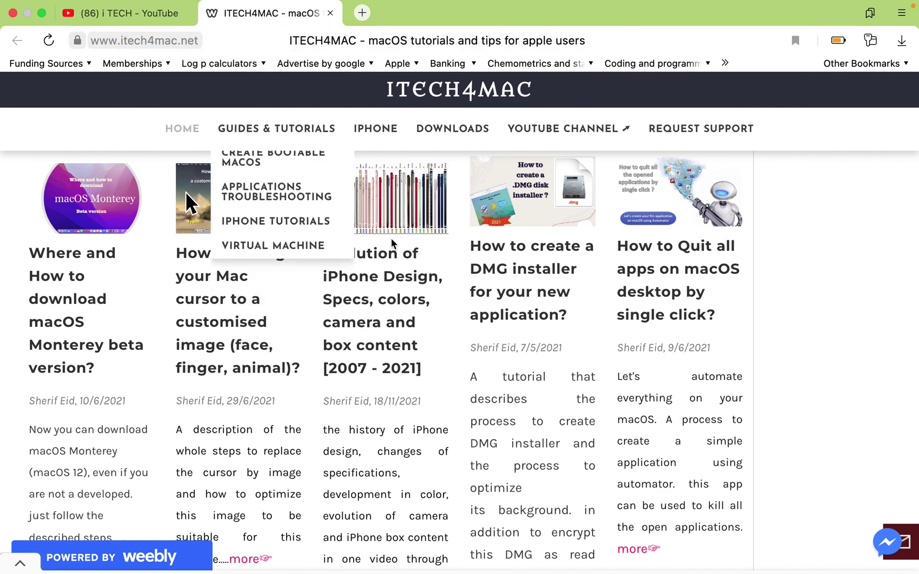
{"action": "scroll", "coordinate": [391, 239], "scroll_direction": "down", "scroll_amount": 5}
{"action": "scroll", "coordinate": [390, 239], "scroll_direction": "down", "scroll_amount": 8}
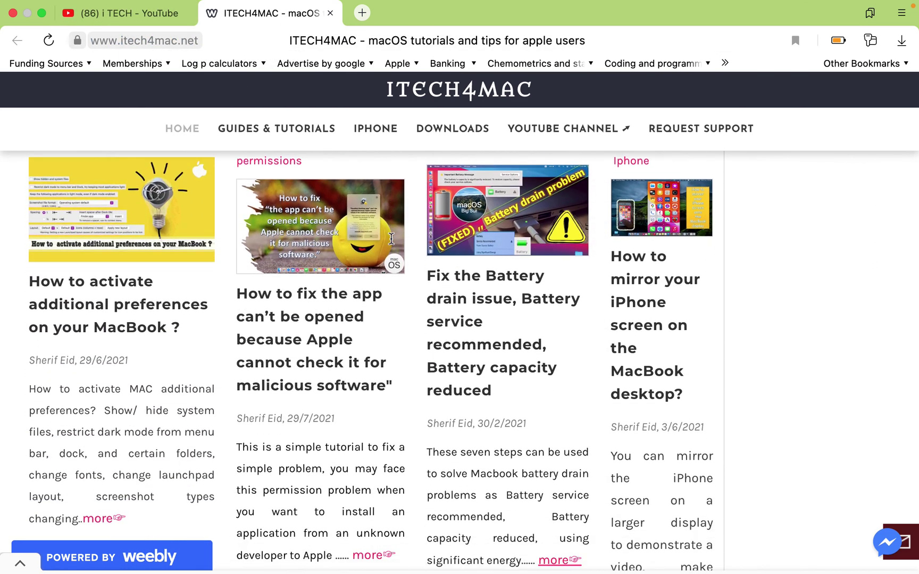
{"action": "scroll", "coordinate": [391, 239], "scroll_direction": "down", "scroll_amount": 15}
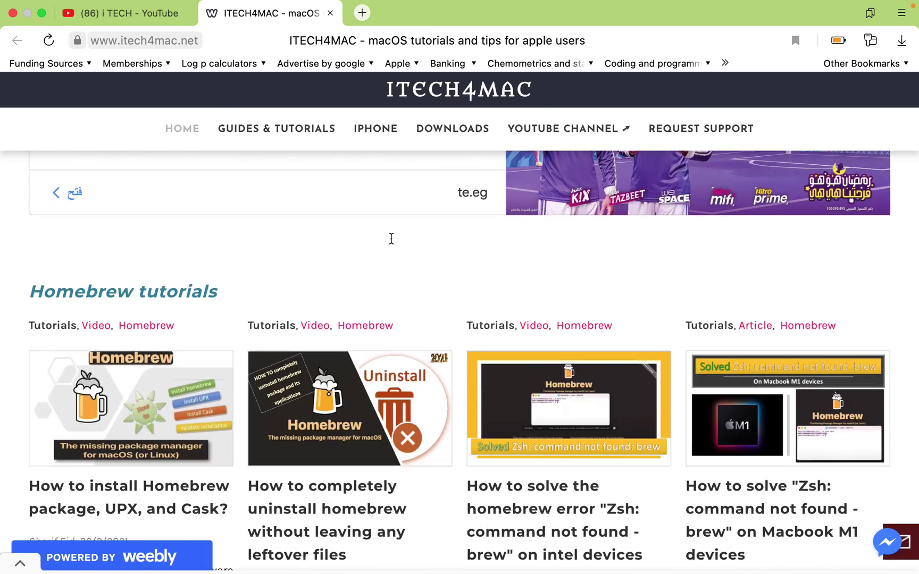